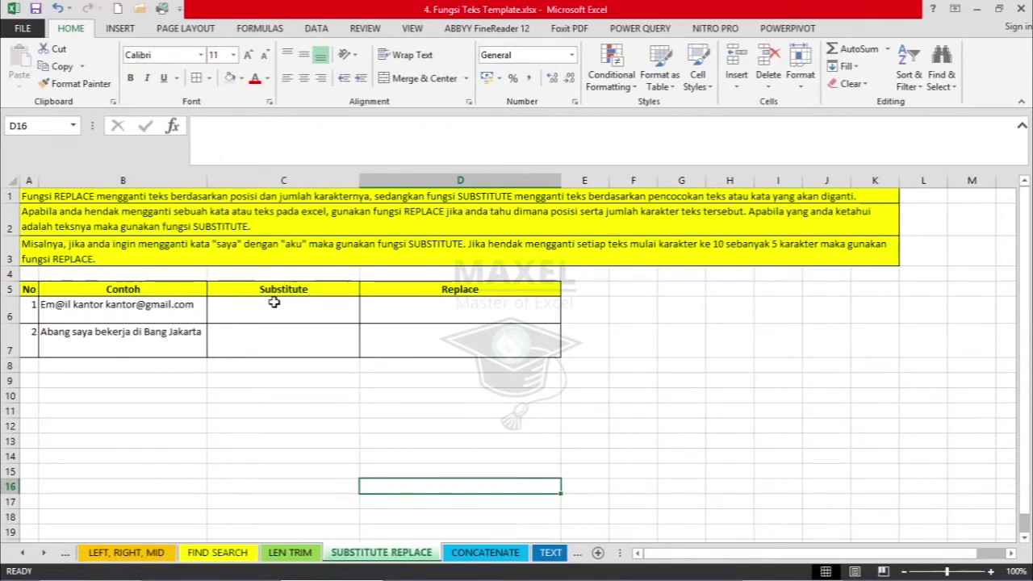
pyautogui.click(336, 392)
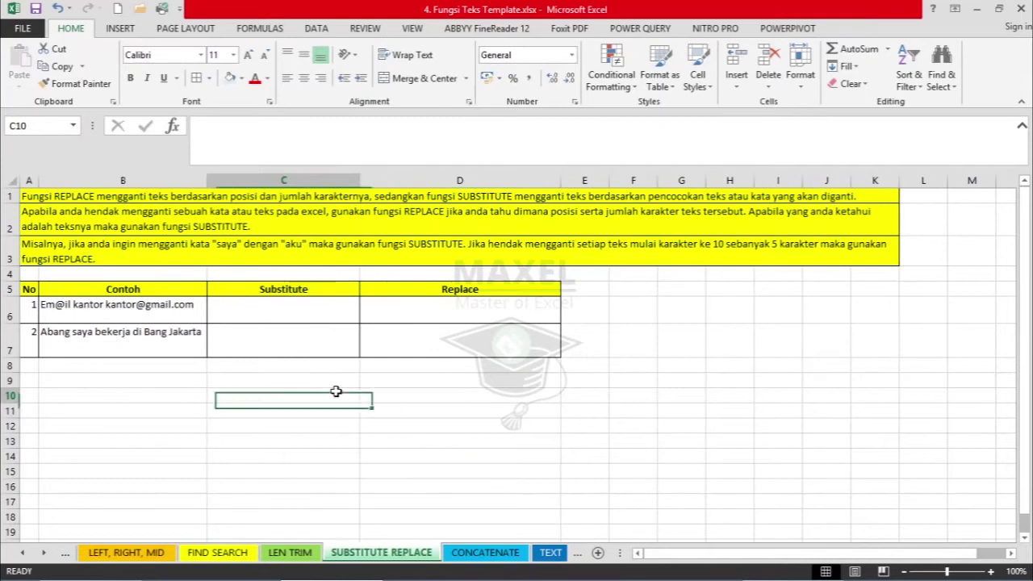
pyautogui.click(467, 308)
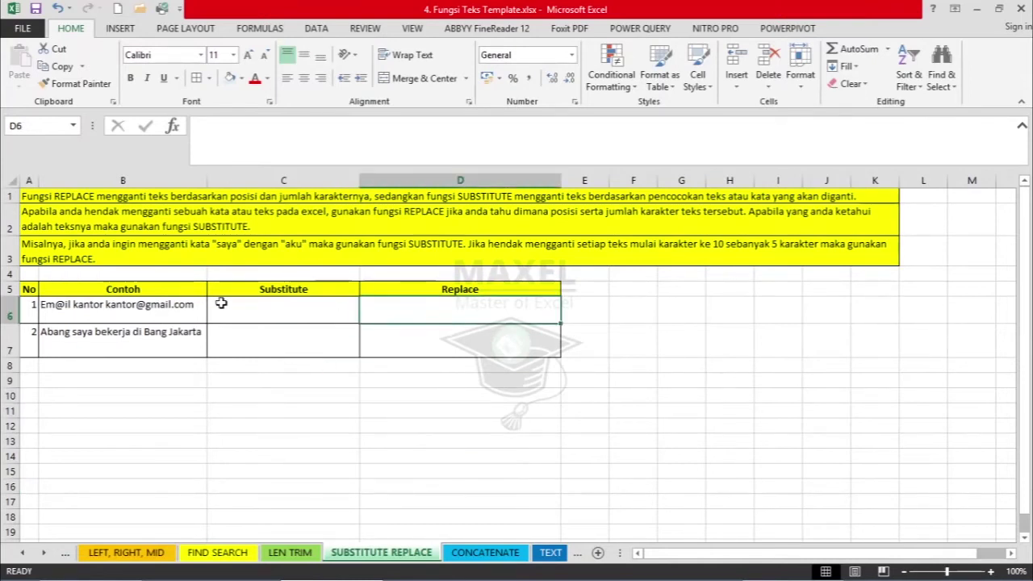
# Step: Enter the formula =SUBSTITUTE(B6;"@";"a") in cell C6 to swap every "@" in the first example for "a"
pyautogui.click(258, 306)
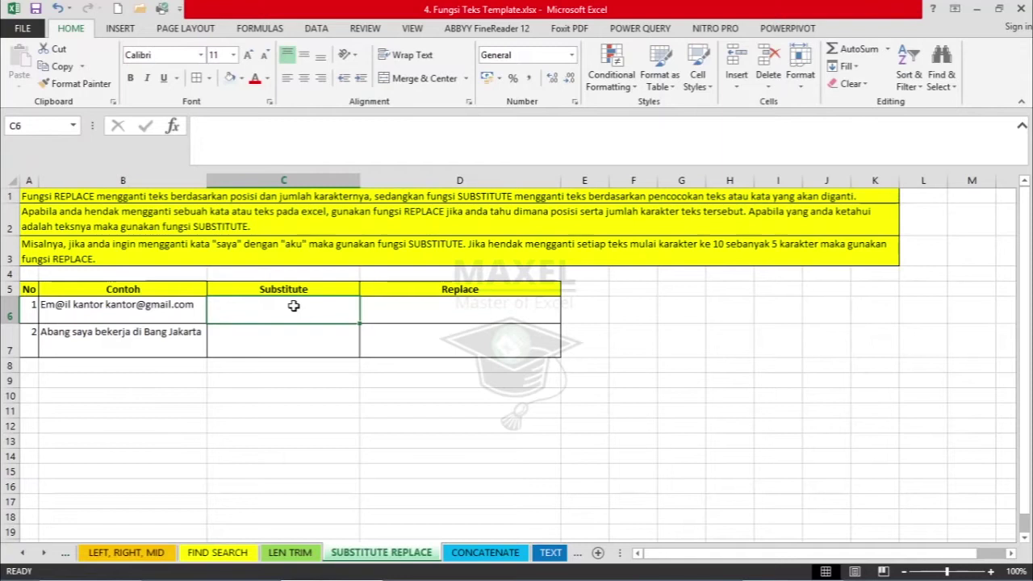
pyautogui.write('=')
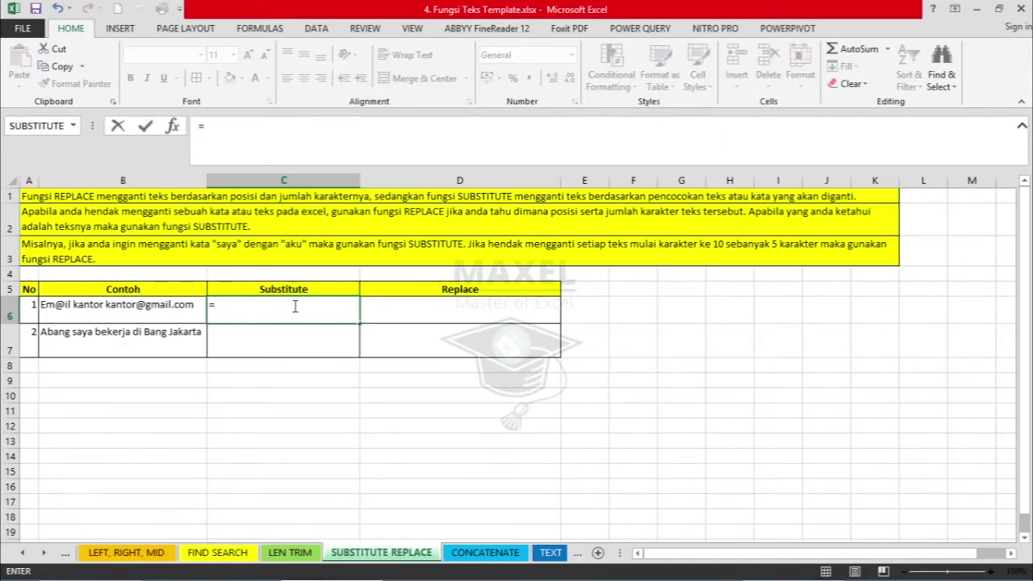
pyautogui.write('sub')
pyautogui.press('Tab')
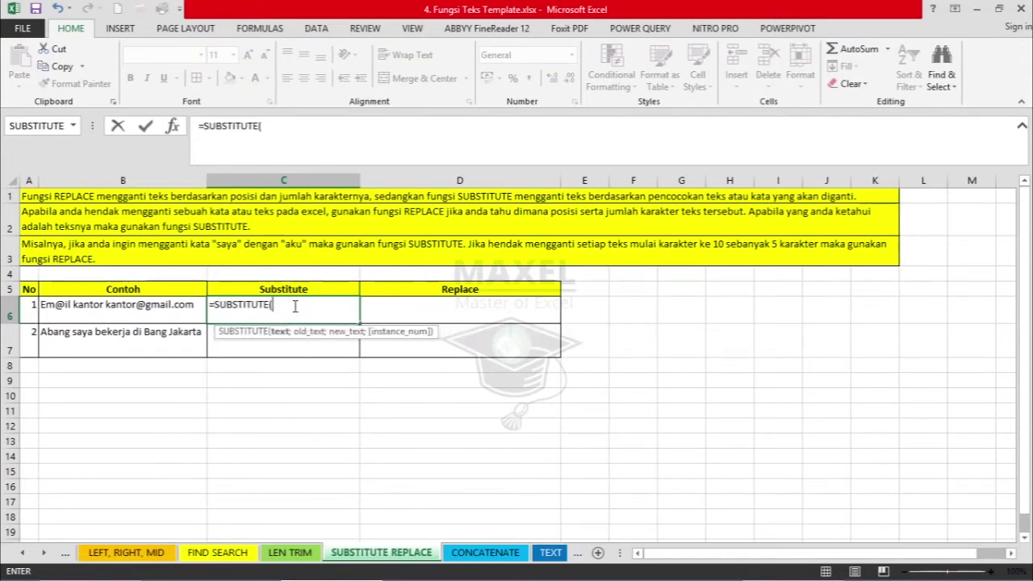
pyautogui.press('Left')
pyautogui.write(';')
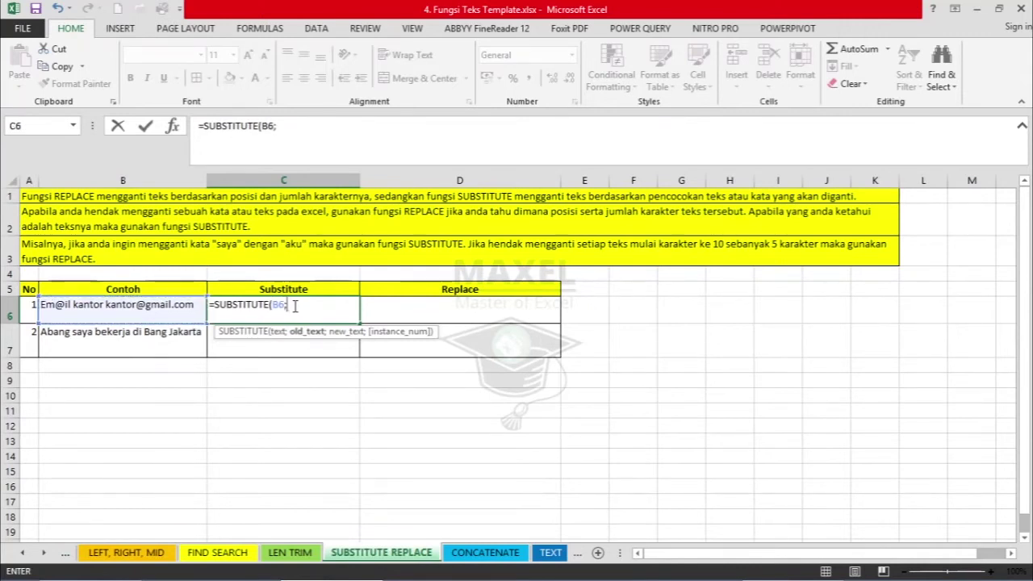
pyautogui.write('"@";"a')
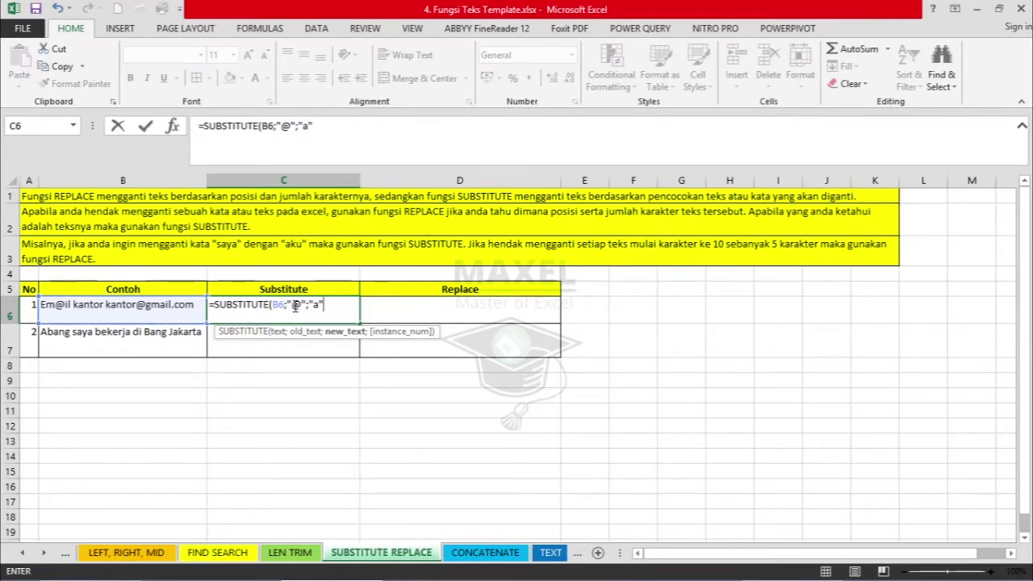
pyautogui.press('Return')
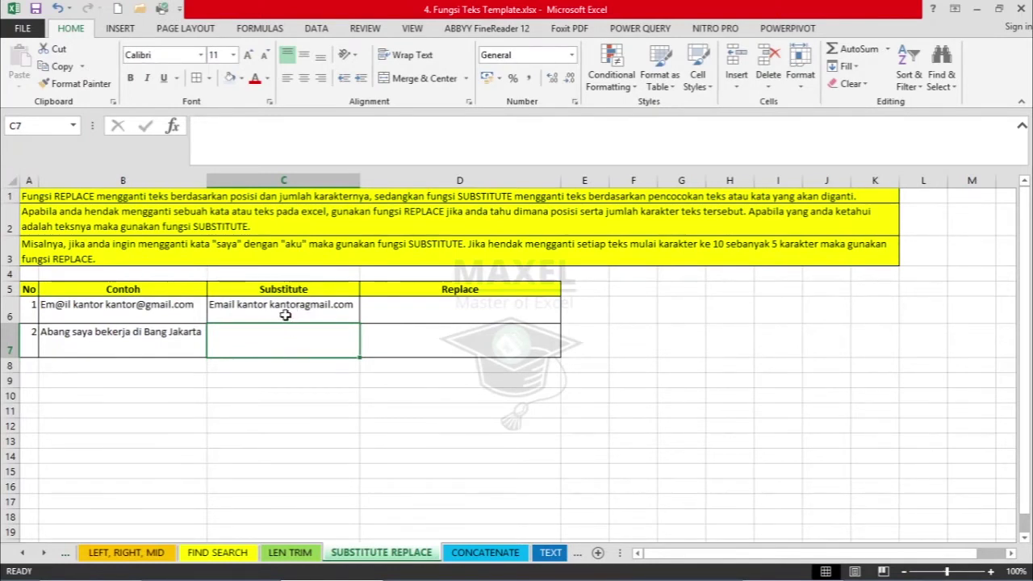
# Step: Limit the SUBSTITUTE formula in C6 to the first occurrence by adding 1 as its instance number
pyautogui.click(292, 320)
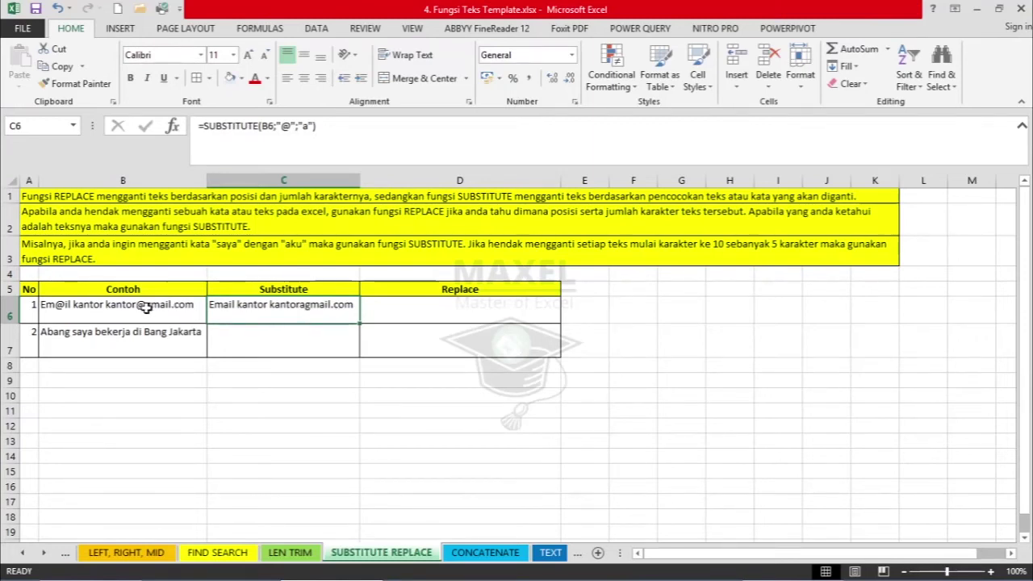
pyautogui.press('F2')
pyautogui.click(326, 306)
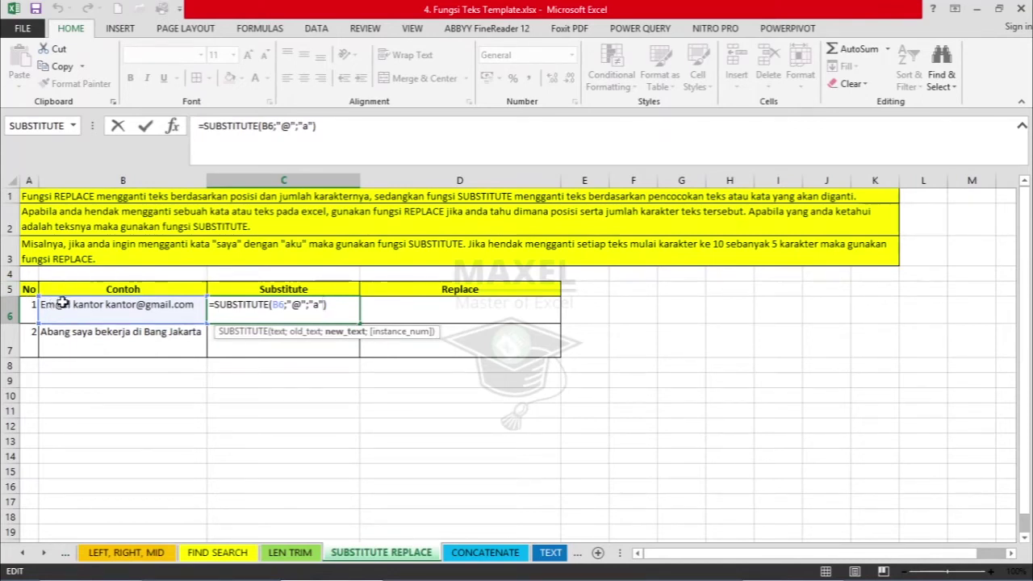
pyautogui.write(';1')
pyautogui.press('Return')
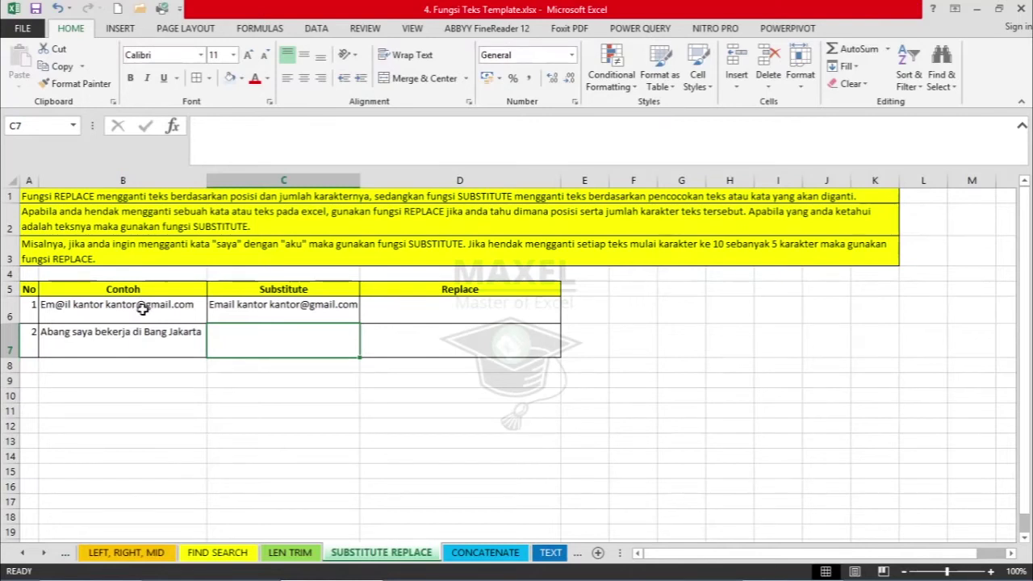
pyautogui.click(285, 307)
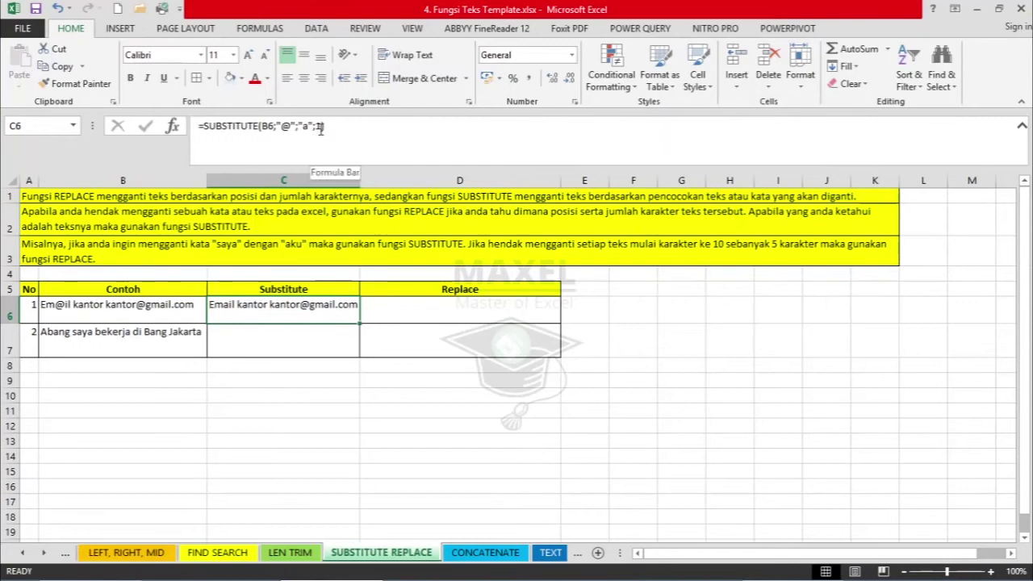
# Step: Enter a REPLACE formula in D6 that replaces 1 character of B6, starting at character 3, with "a"
pyautogui.click(469, 320)
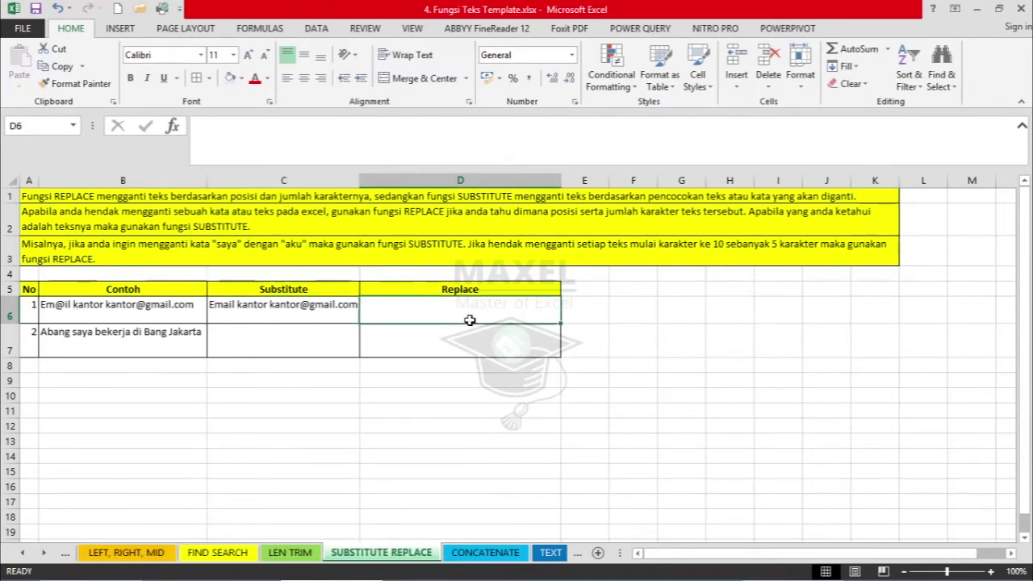
pyautogui.write('=repl')
pyautogui.press('Tab')
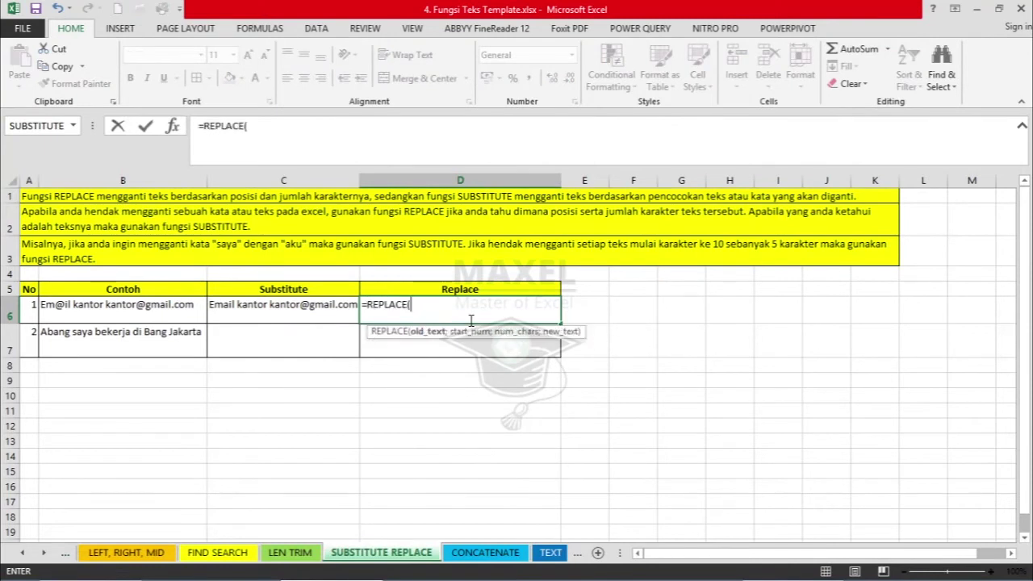
pyautogui.press('Left')
pyautogui.press('Left')
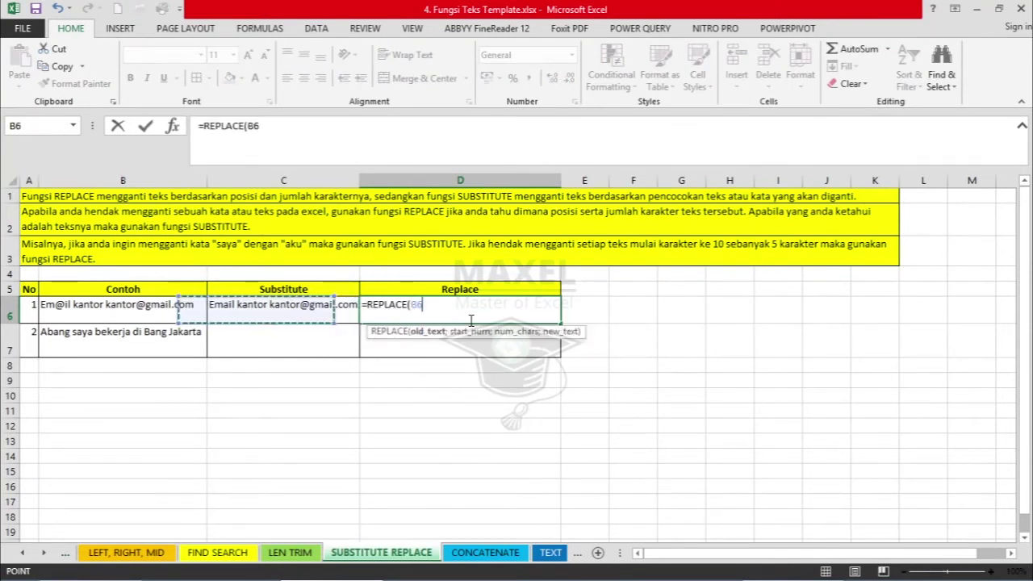
pyautogui.write(';')
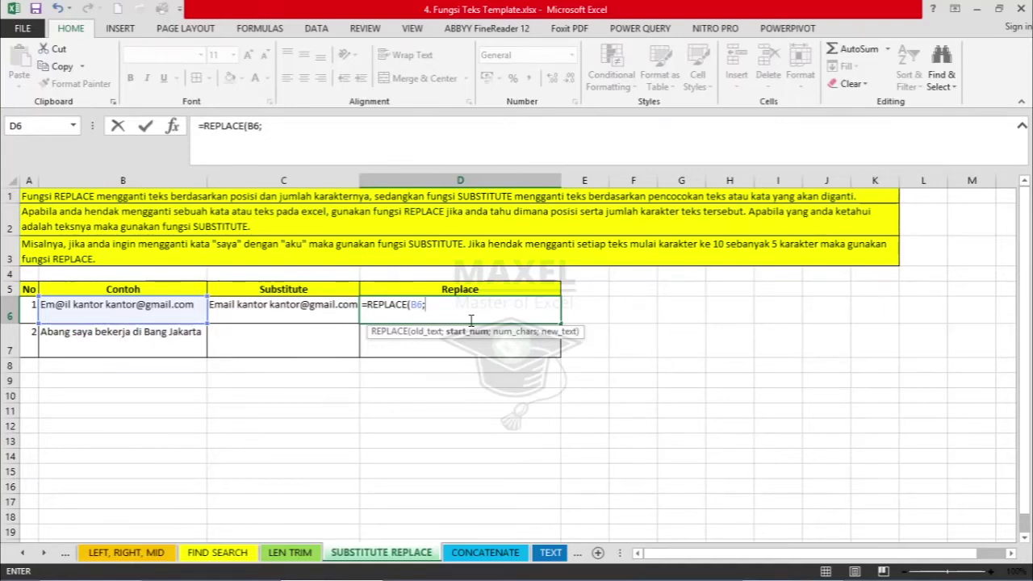
pyautogui.write('3;')
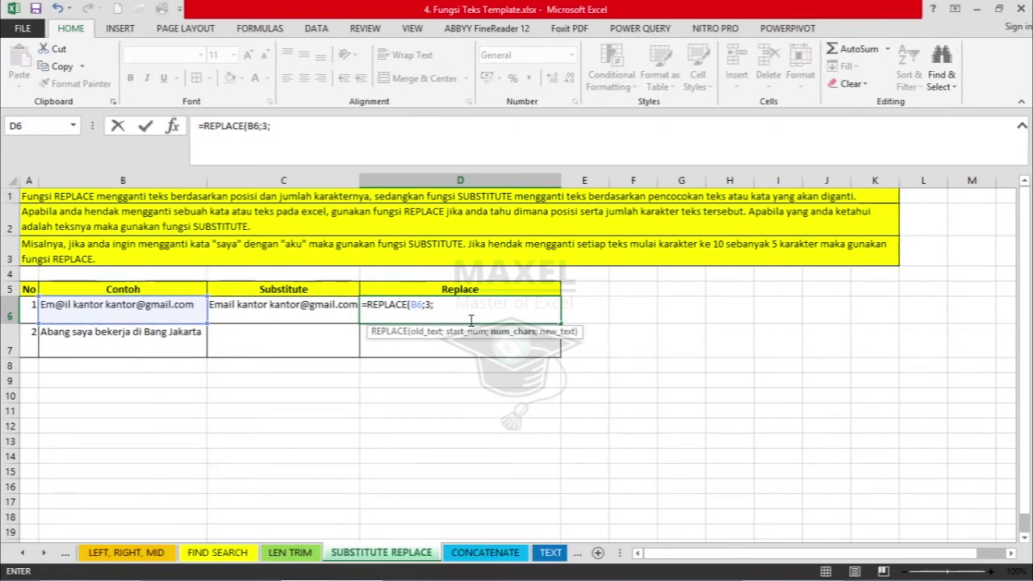
pyautogui.write('1;"')
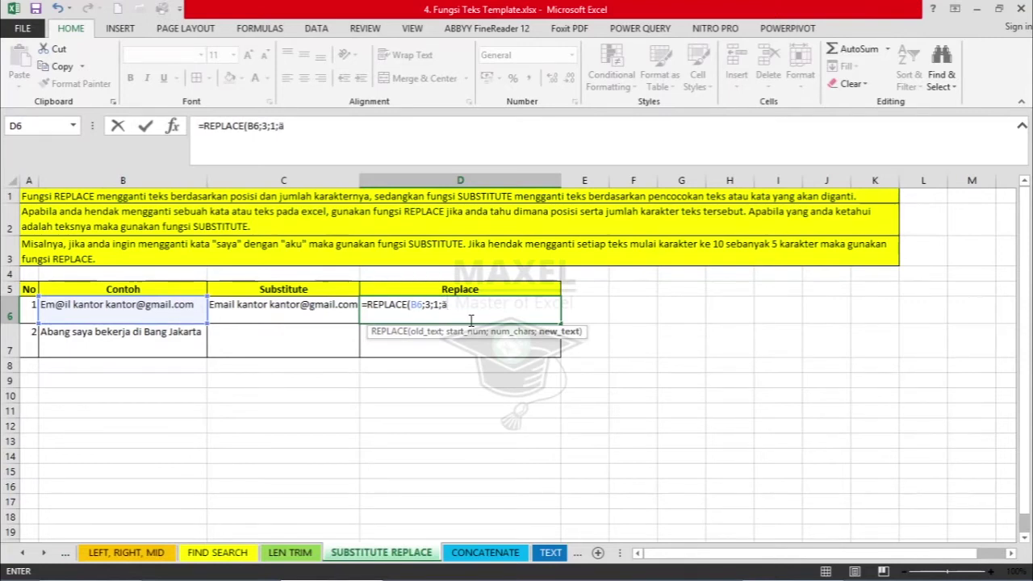
pyautogui.write('a')
pyautogui.press('Return')
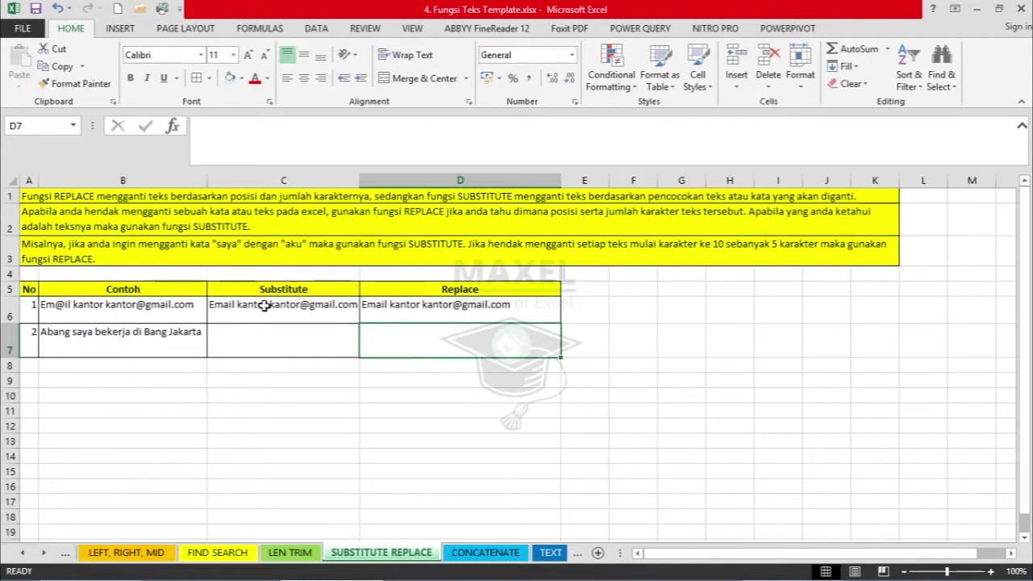
pyautogui.click(303, 311)
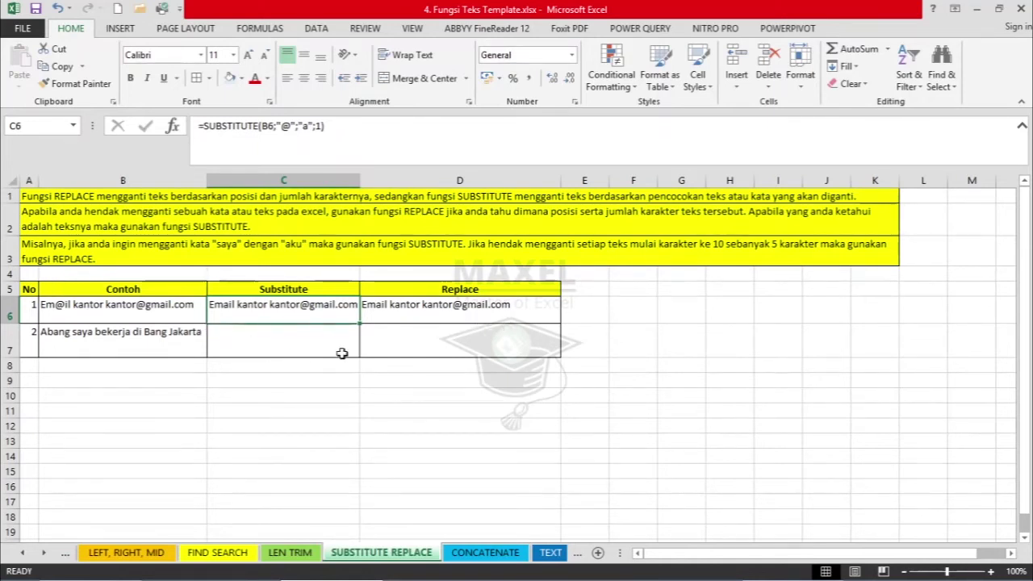
pyautogui.click(659, 393)
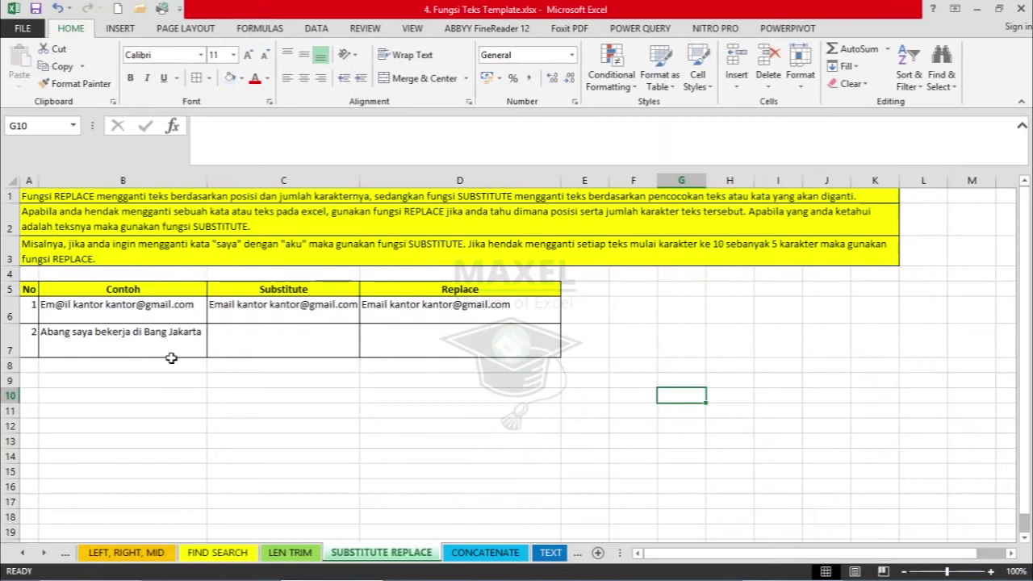
# Step: Enter =SUBSTITUTE(B7;"Bang";"bank") in C7 and fit column C's width to its contents
pyautogui.click(230, 340)
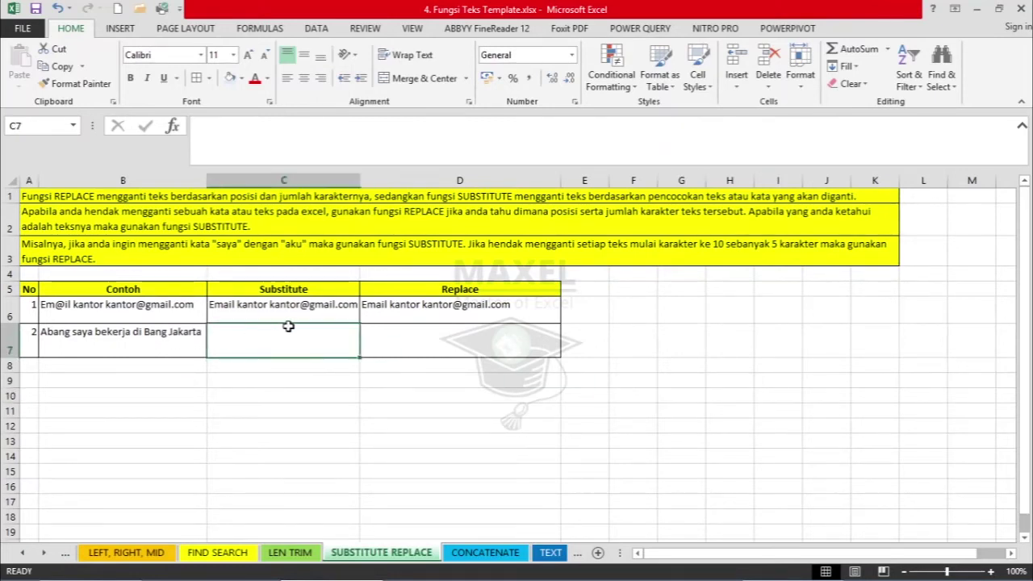
pyautogui.write('=sub')
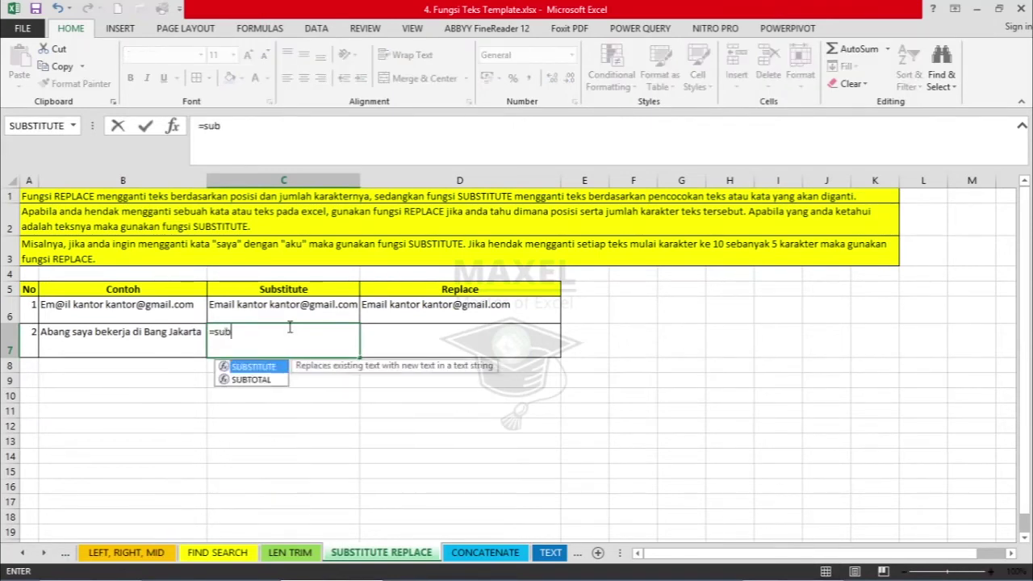
pyautogui.press('Tab')
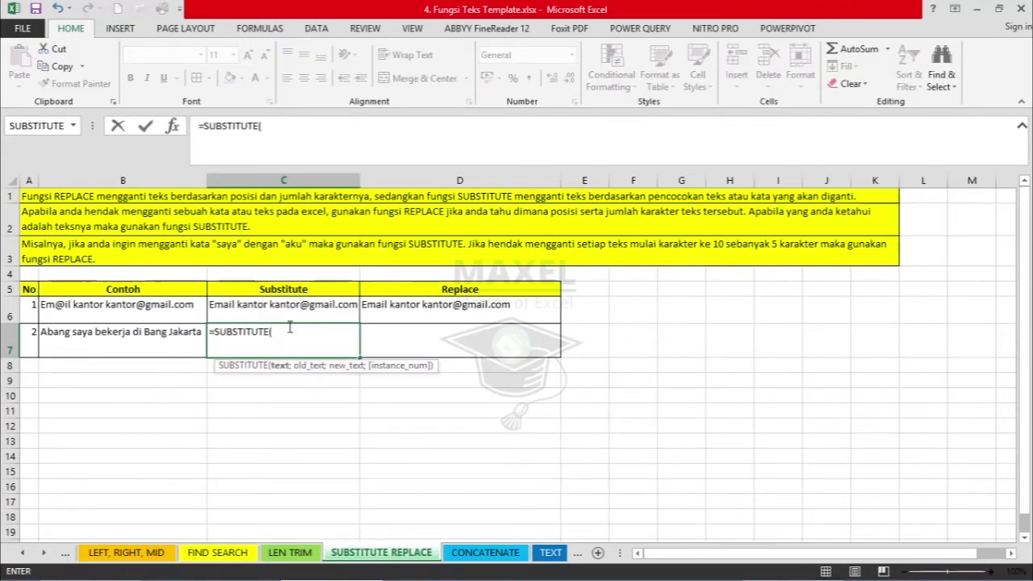
pyautogui.press('Left')
pyautogui.write(';')
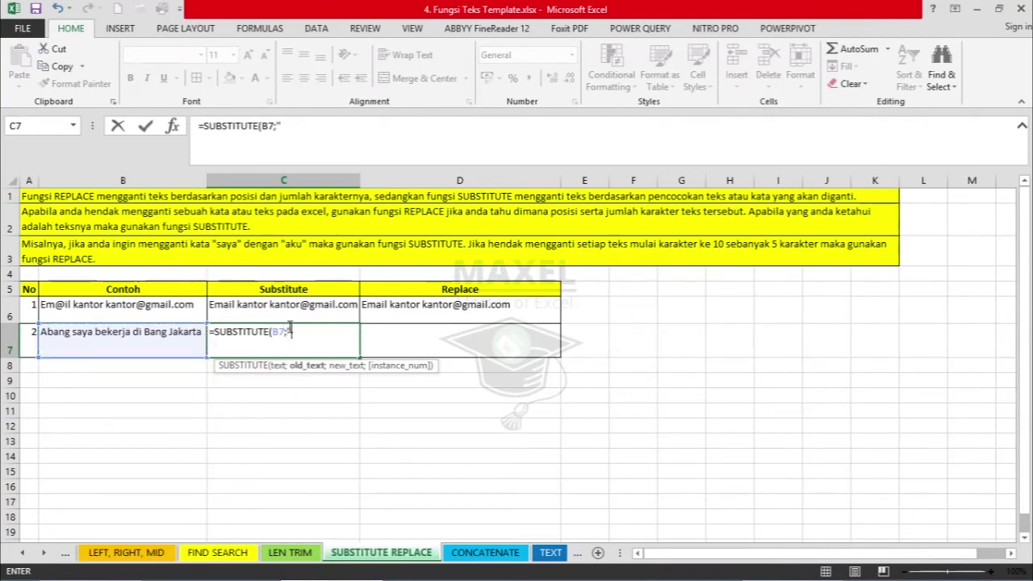
pyautogui.write('"Bang')
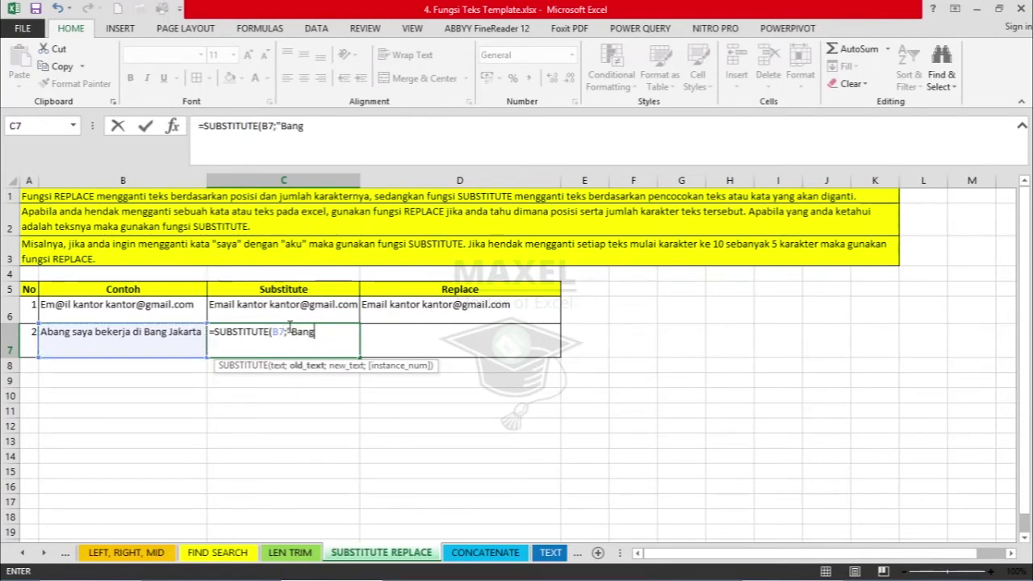
pyautogui.write('";"')
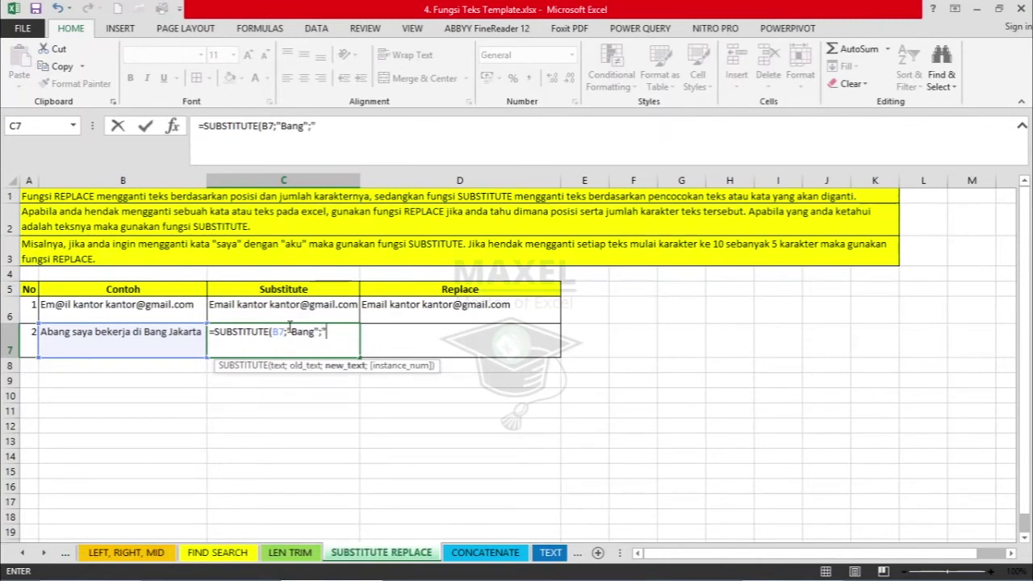
pyautogui.write('bank')
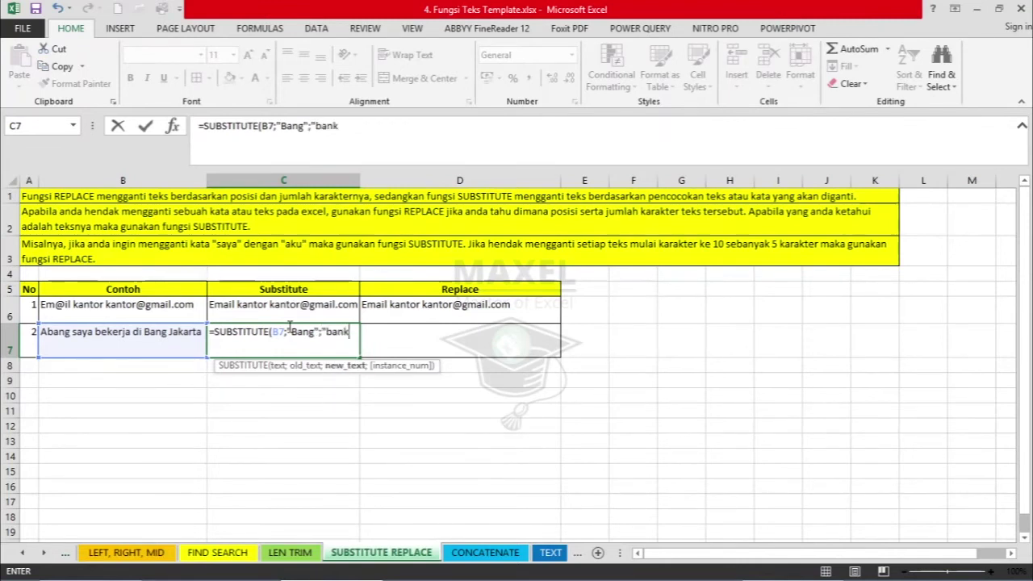
pyautogui.write('"')
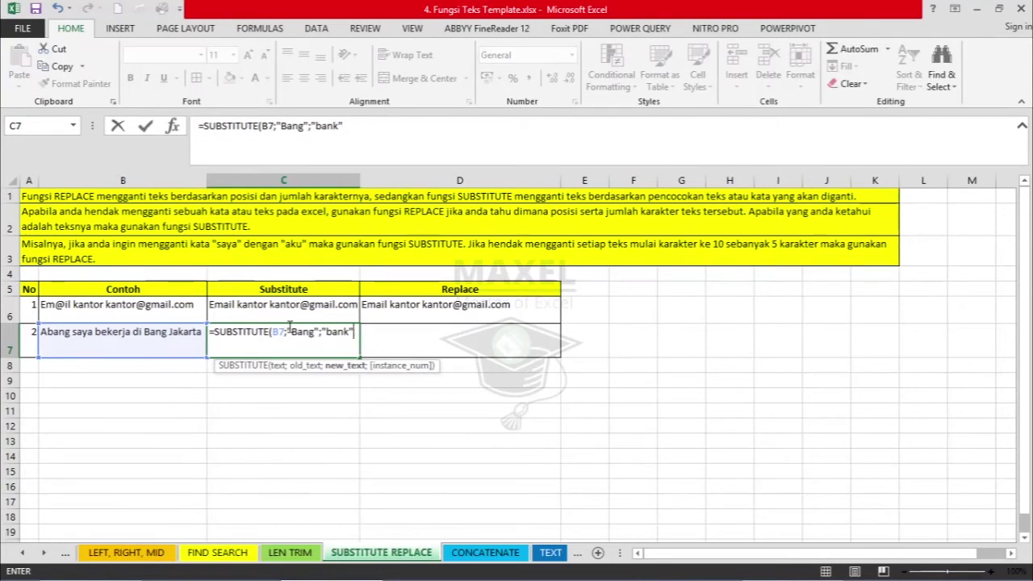
pyautogui.press('Return')
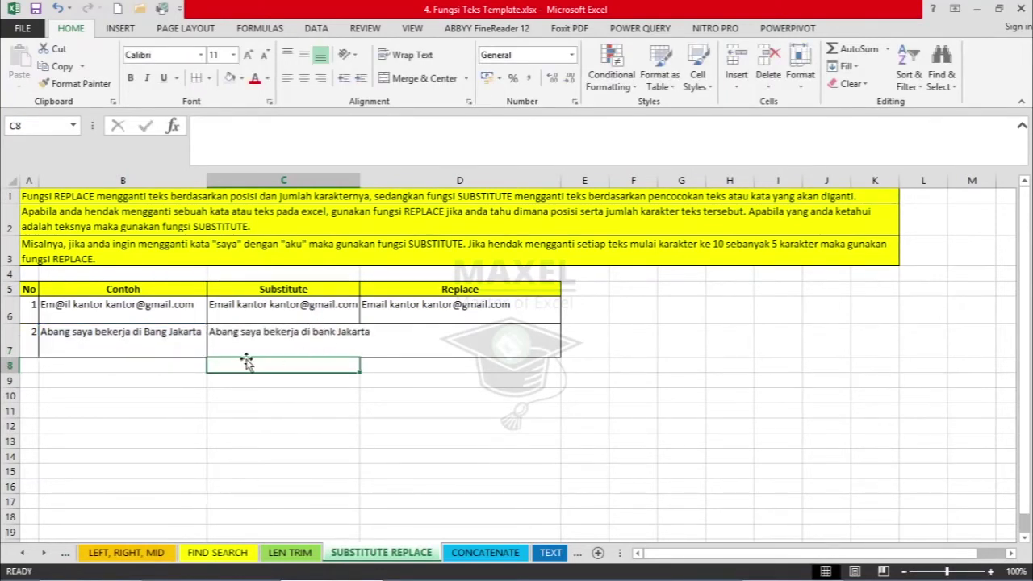
pyautogui.click(300, 344)
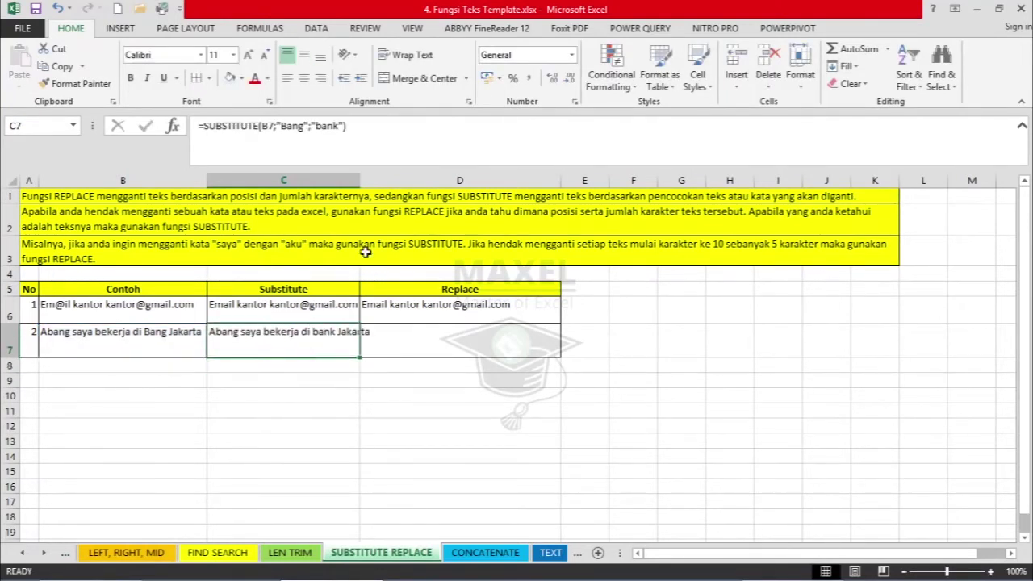
pyautogui.doubleClick(363, 178)
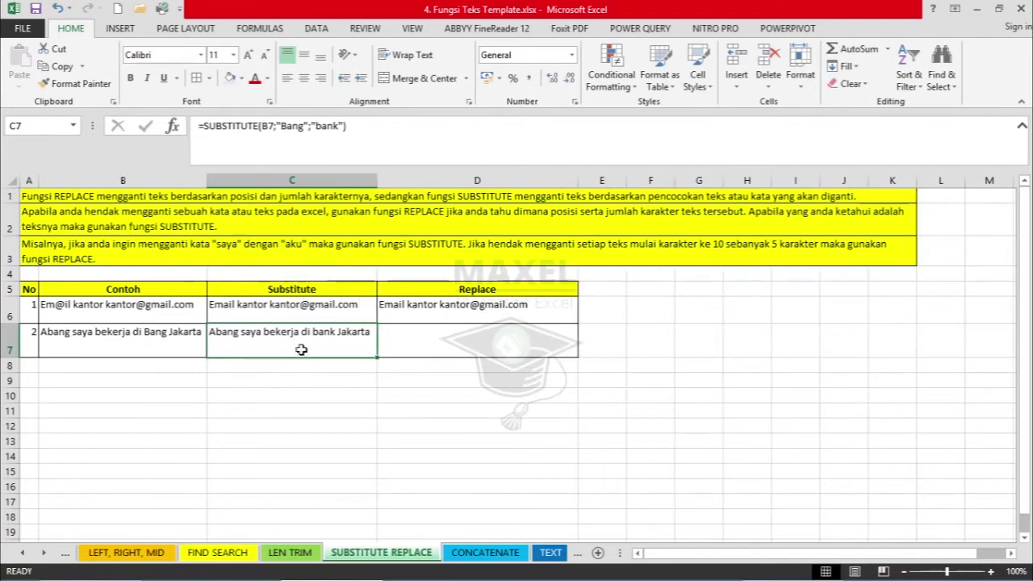
# Step: Start a REPLACE formula in D7 on the text in B7, with start position 24 and 4 characters to replace
pyautogui.click(494, 338)
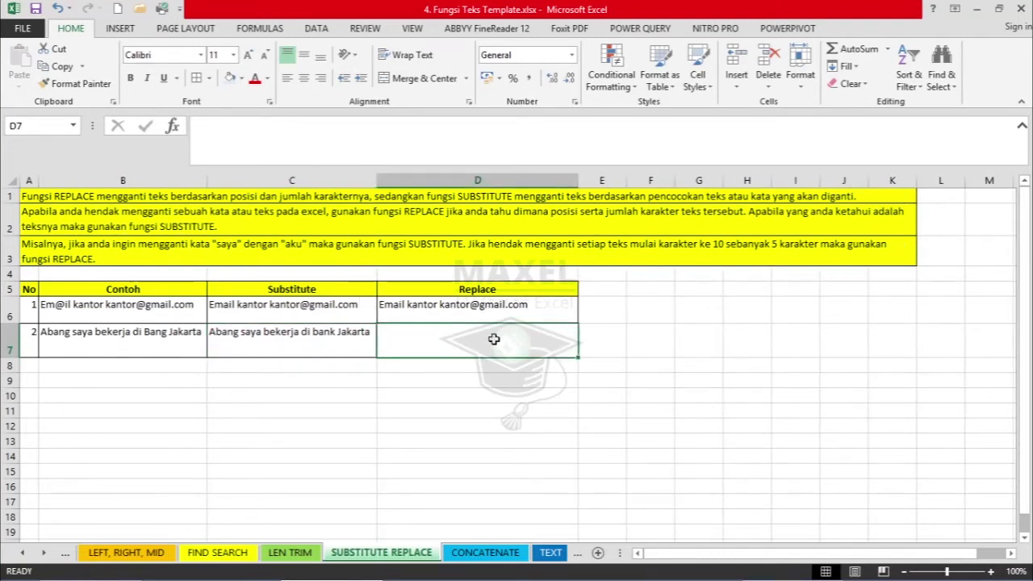
pyautogui.write('=repla')
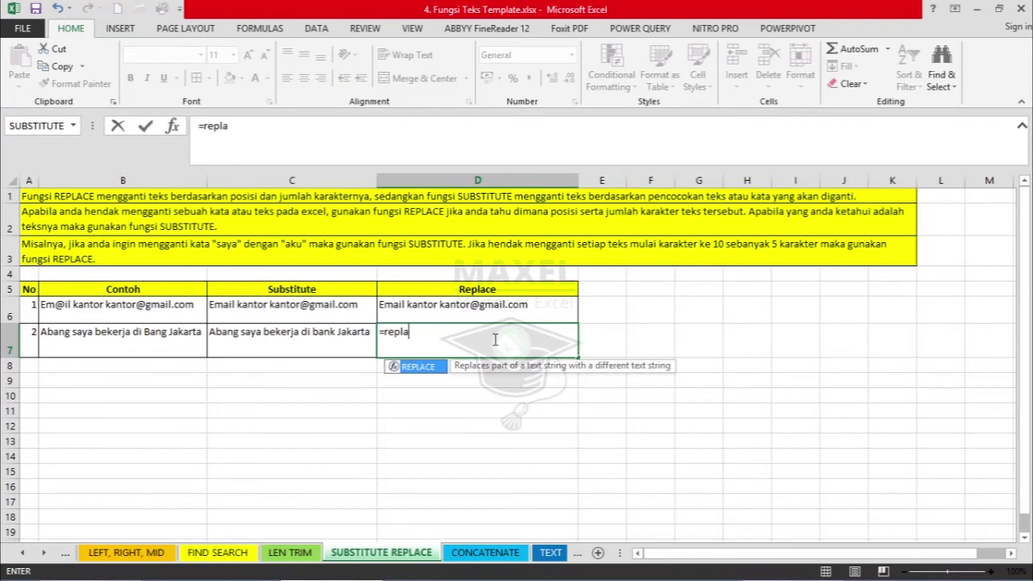
pyautogui.press('Tab')
pyautogui.press('Left')
pyautogui.press('Left')
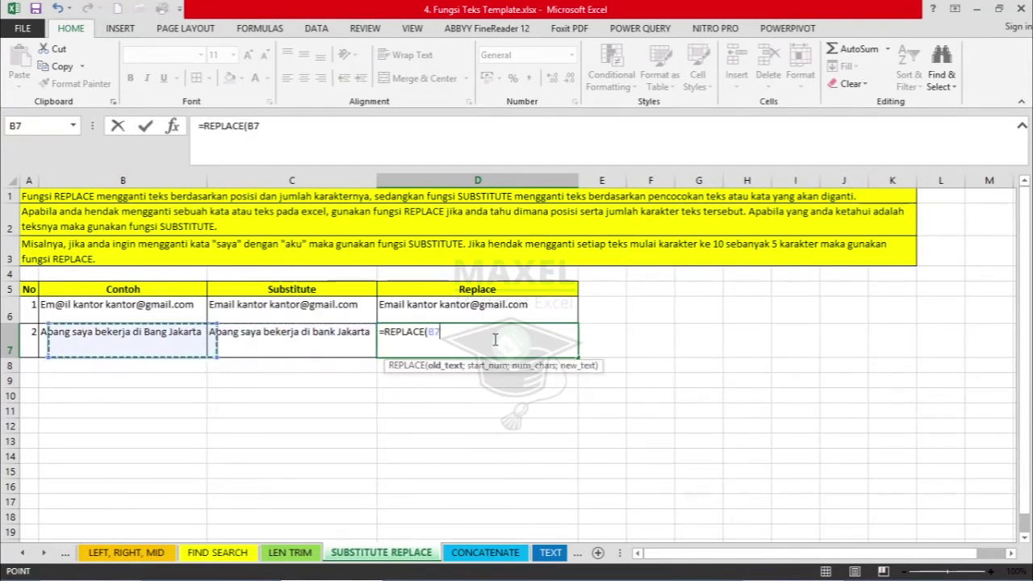
pyautogui.write(';24')
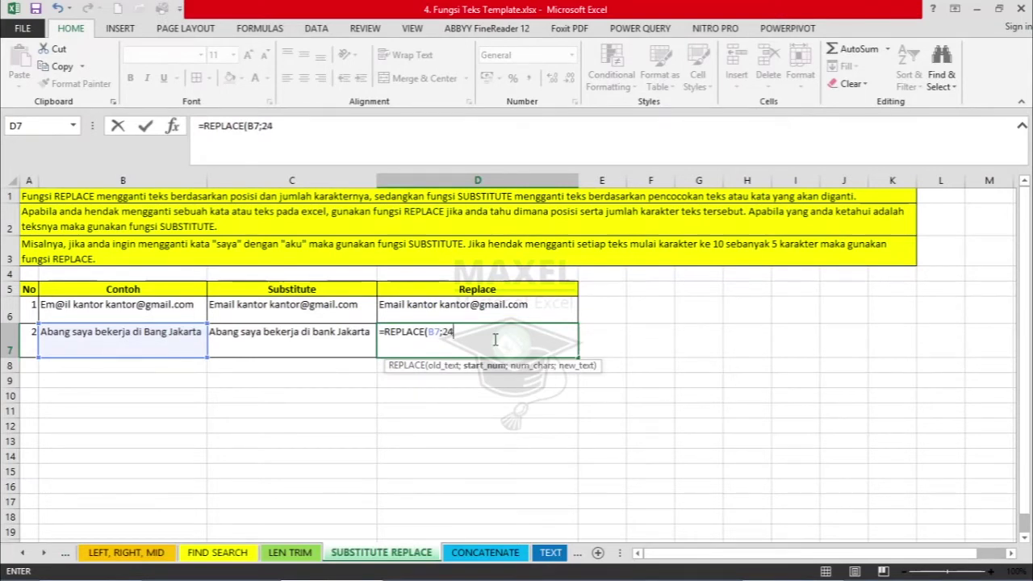
pyautogui.write(';4;')
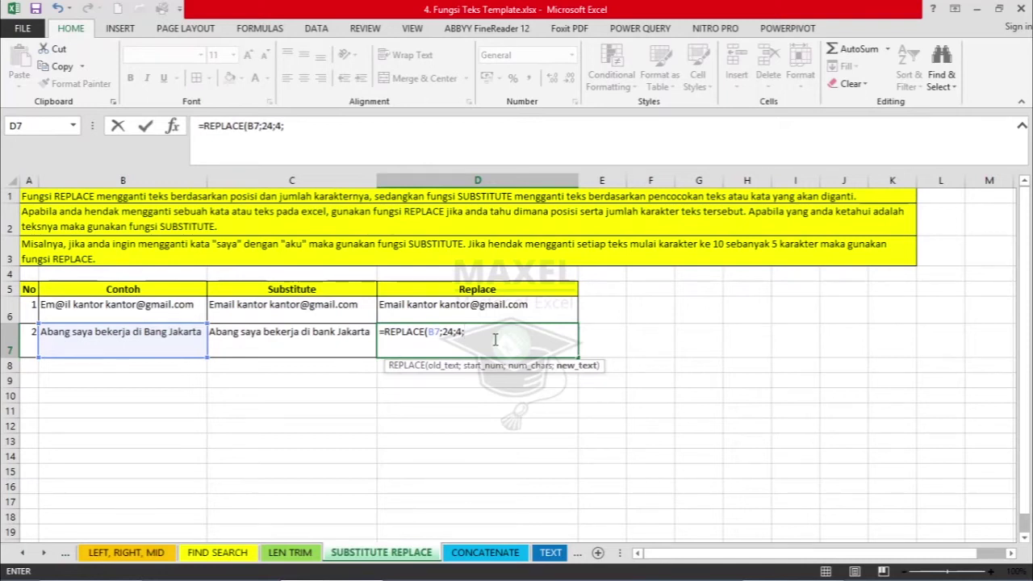
pyautogui.write('7:7')
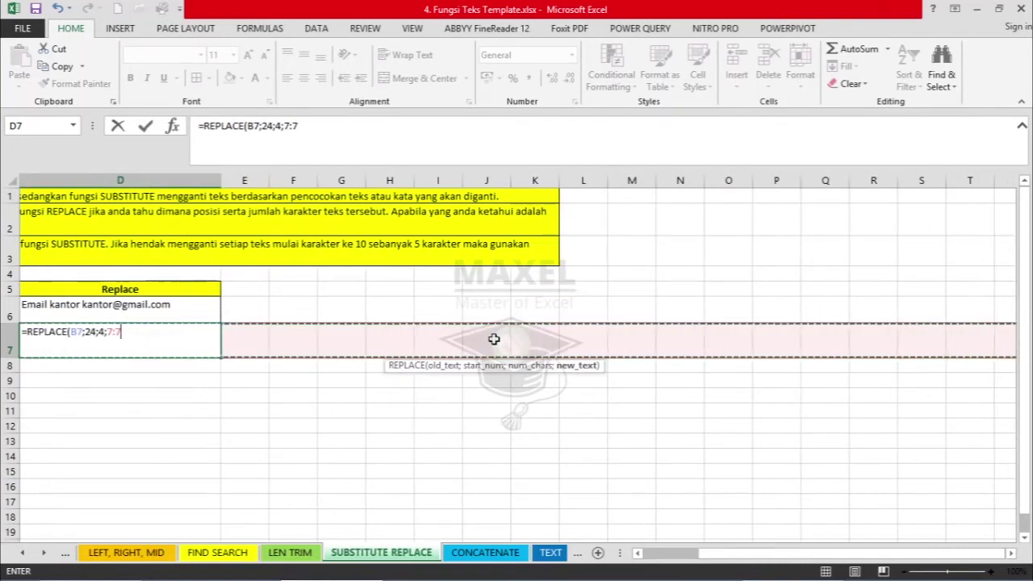
pyautogui.press('BackSpace')
pyautogui.press('BackSpace')
pyautogui.press('BackSpace')
# Step: Complete the REPLACE formula in D7 with "bank" as the new text
pyautogui.write('"')
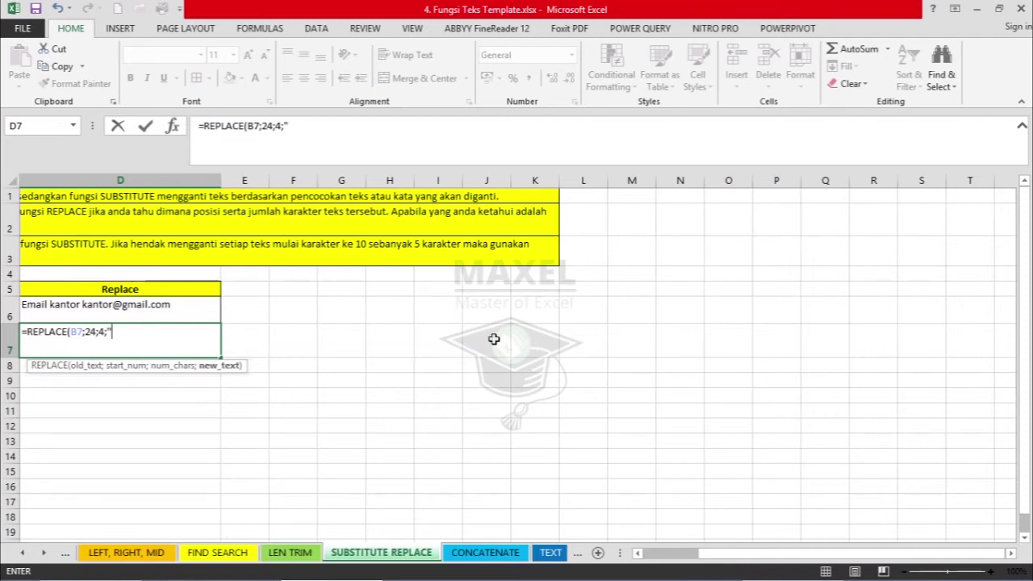
pyautogui.write('bank')
pyautogui.moveTo(652, 552); pyautogui.dragTo(641, 553)
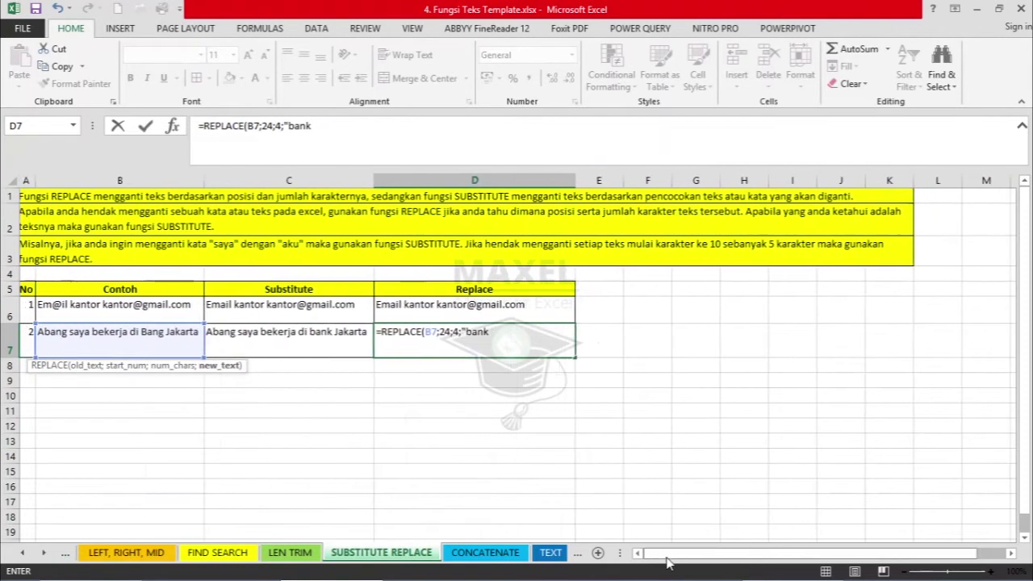
pyautogui.press('Return')
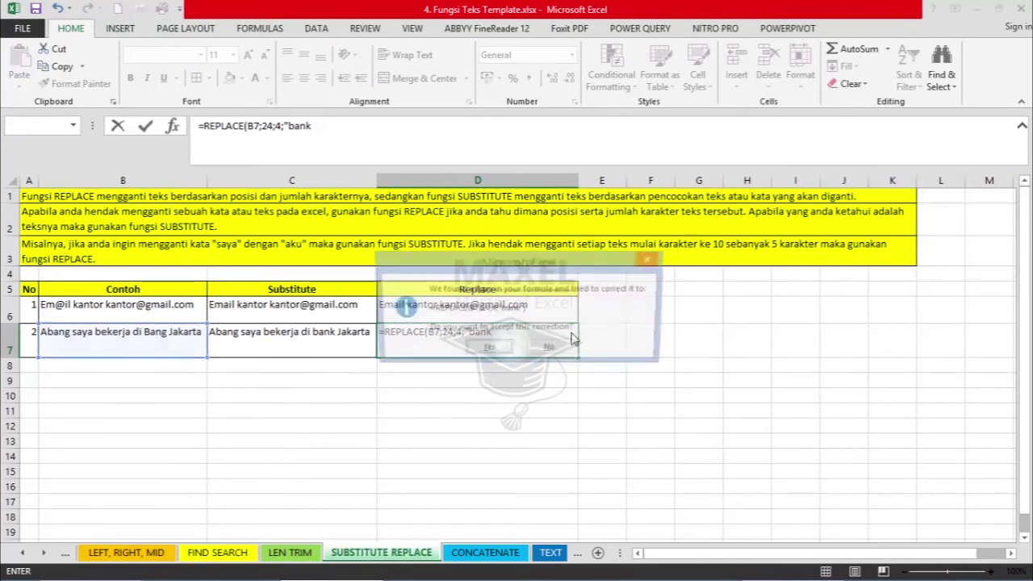
pyautogui.press('Return')
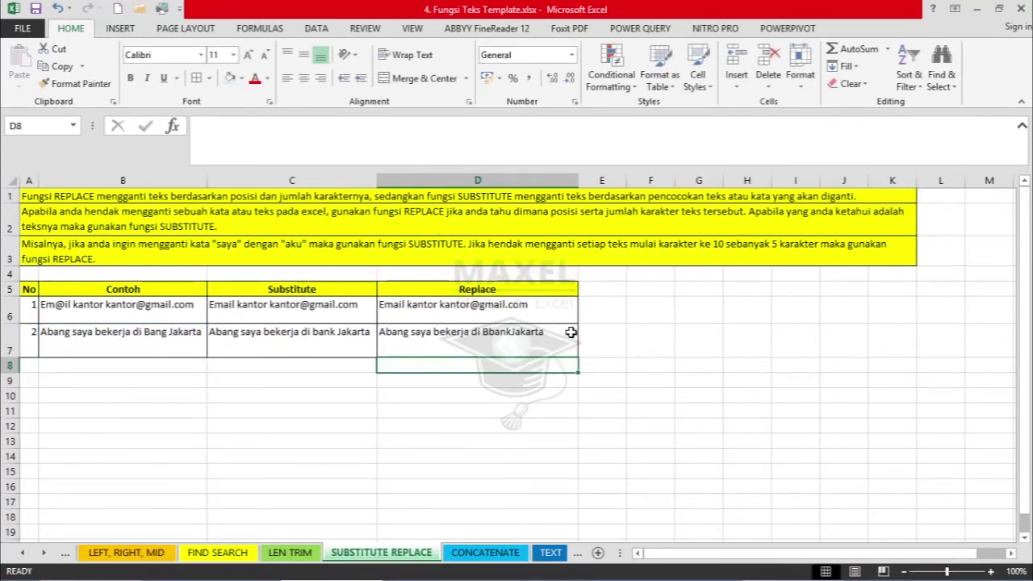
# Step: Change the start position in D7's REPLACE formula to 23
pyautogui.click(504, 335)
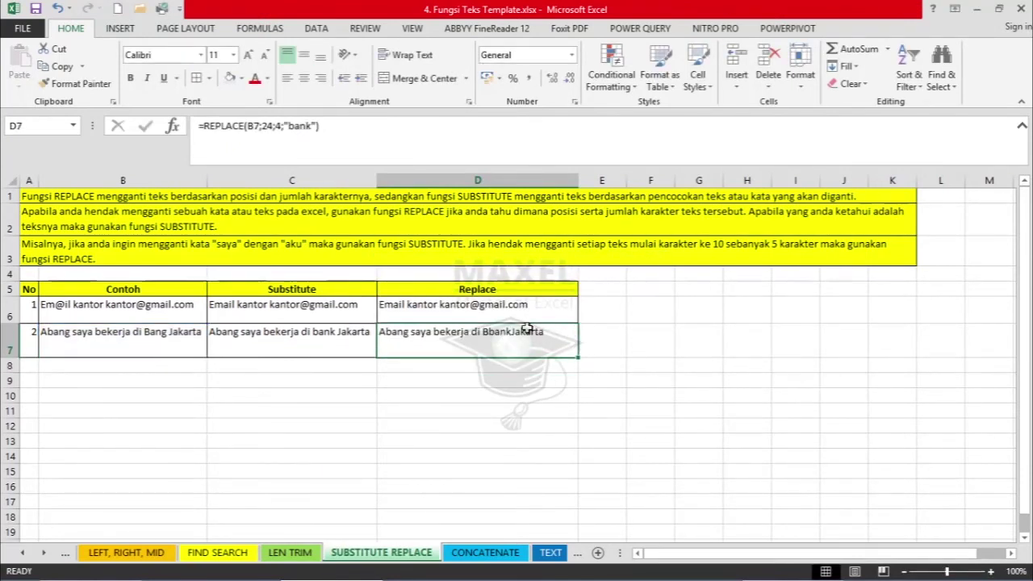
pyautogui.click(271, 127)
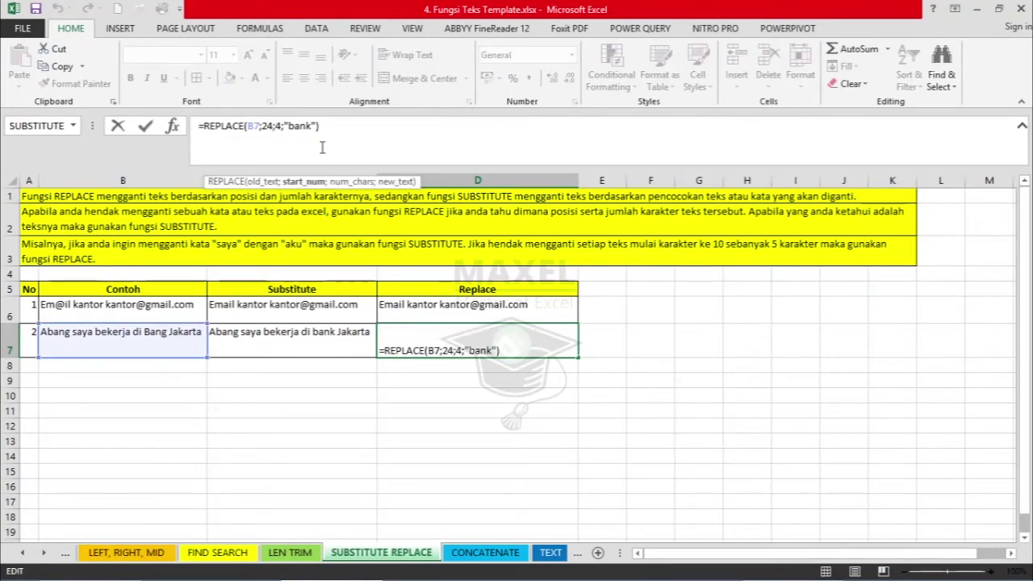
pyautogui.press('Return')
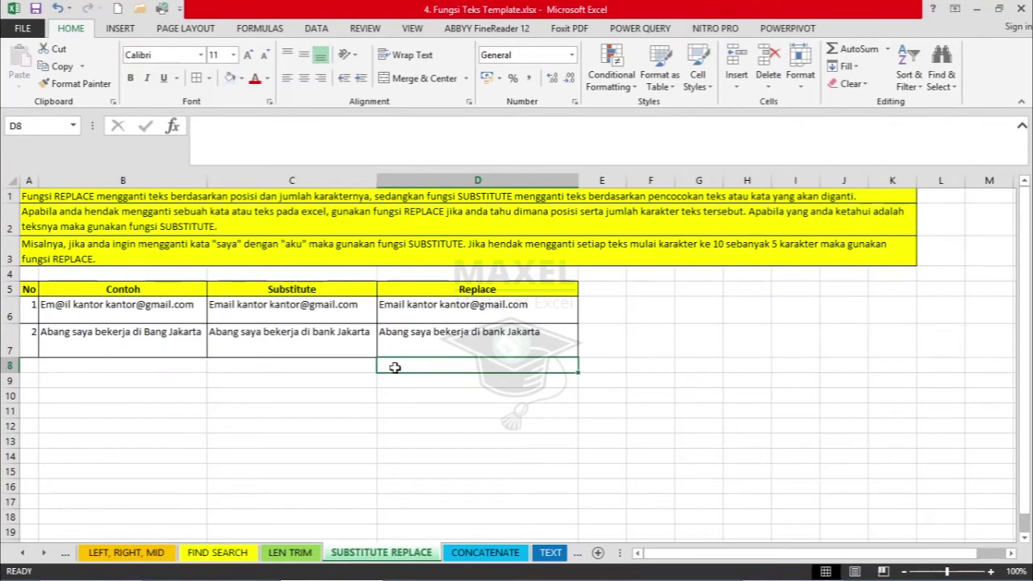
pyautogui.click(478, 340)
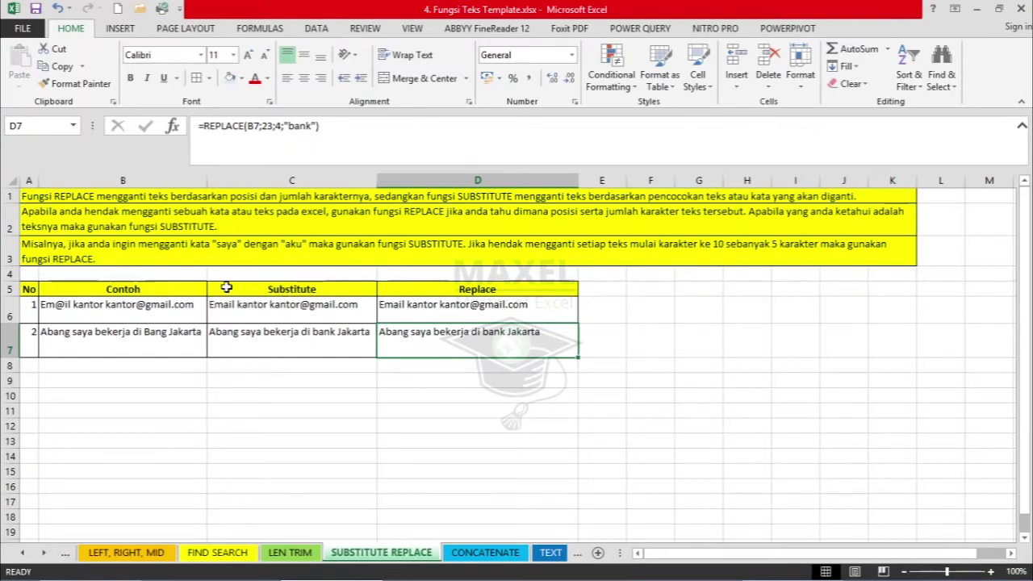
pyautogui.click(230, 332)
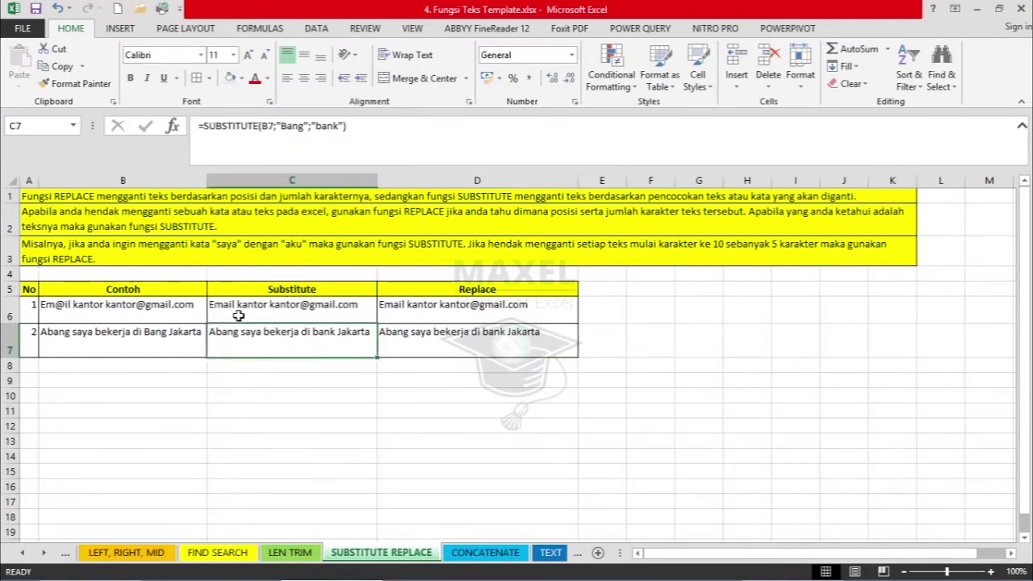
pyautogui.click(238, 316)
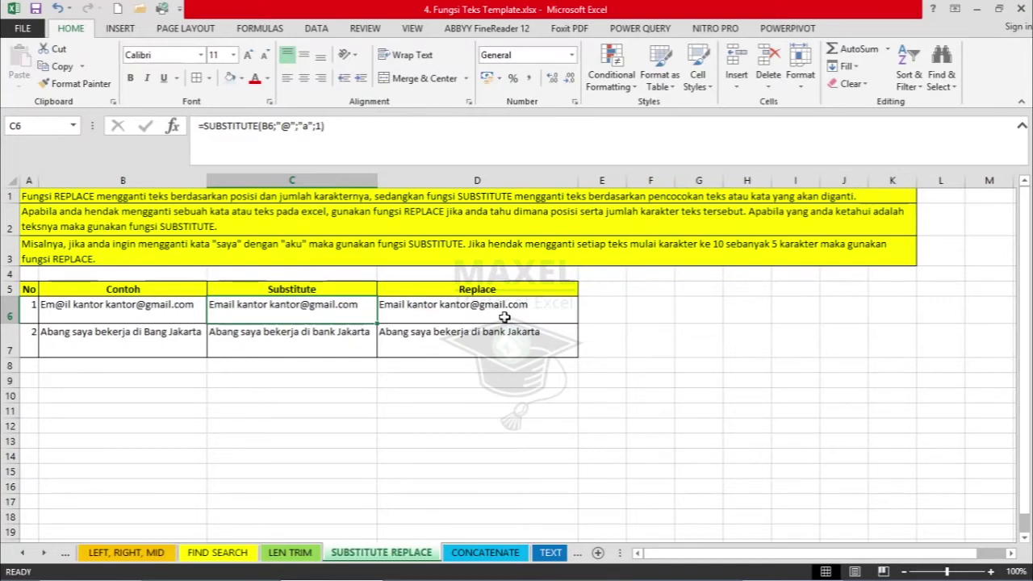
pyautogui.click(585, 340)
pyautogui.click(617, 301)
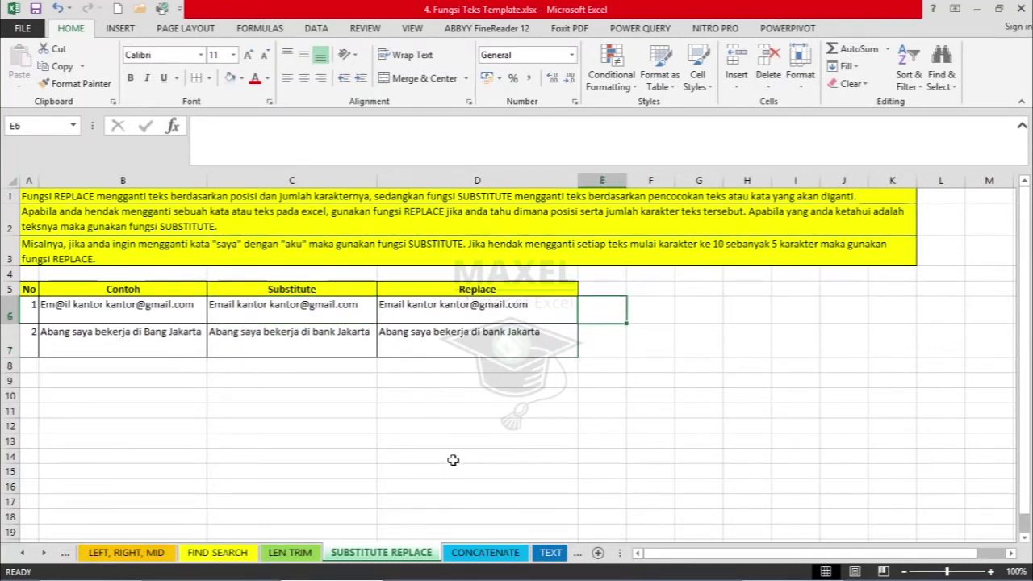
# Step: On the CONCATENATE sheet, start a CONCATENATE formula in I2 with E2 as its first text
pyautogui.click(495, 551)
pyautogui.click(292, 286)
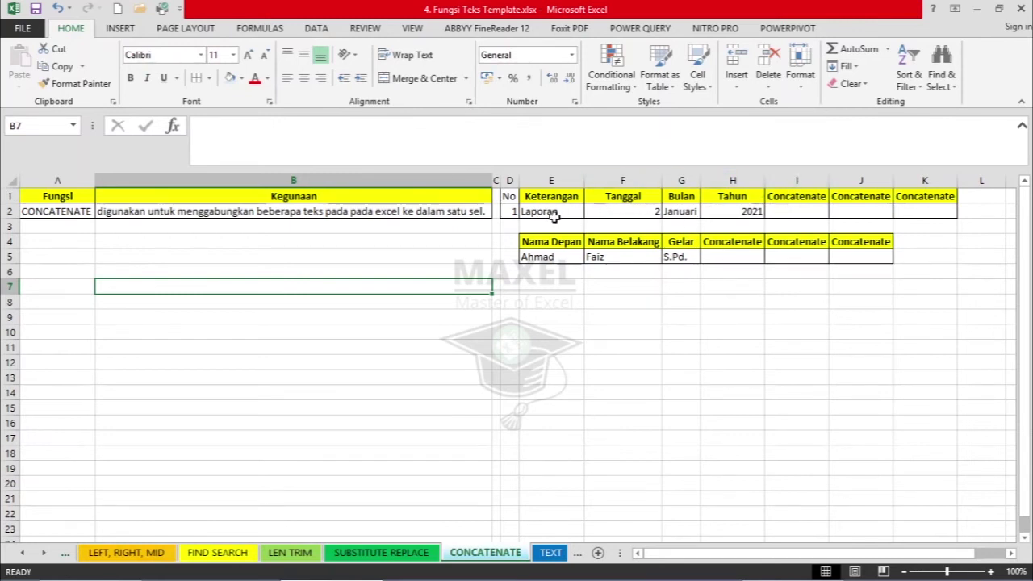
pyautogui.click(789, 210)
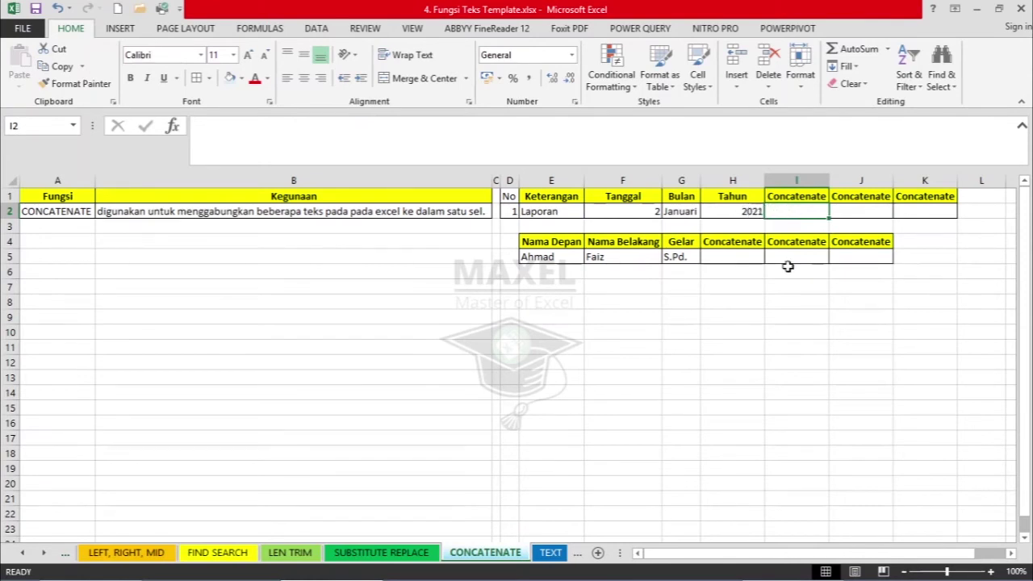
pyautogui.write('=con')
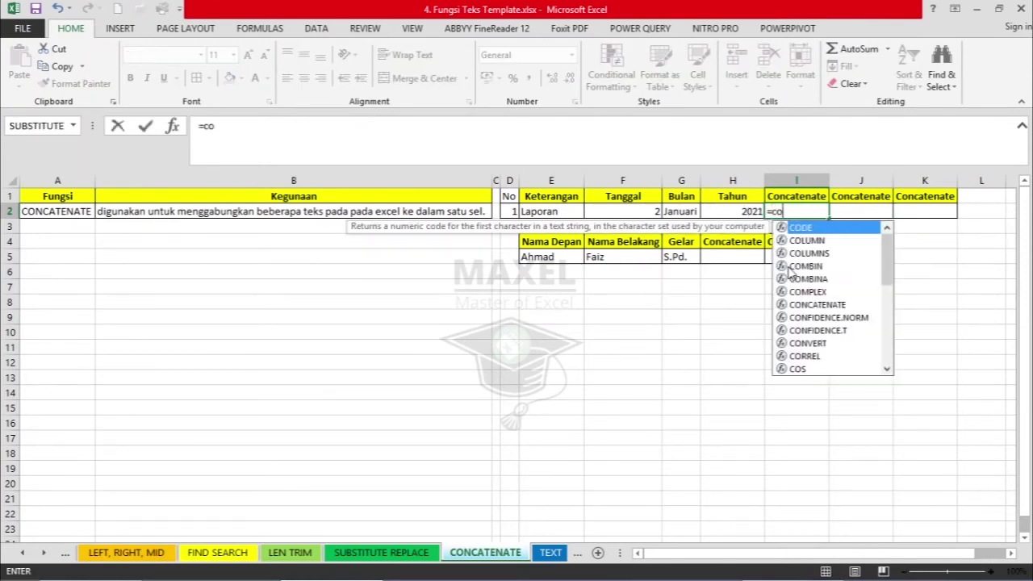
pyautogui.press('Tab')
pyautogui.press('Left')
pyautogui.press('Left')
pyautogui.press('Left')
pyautogui.press('Left')
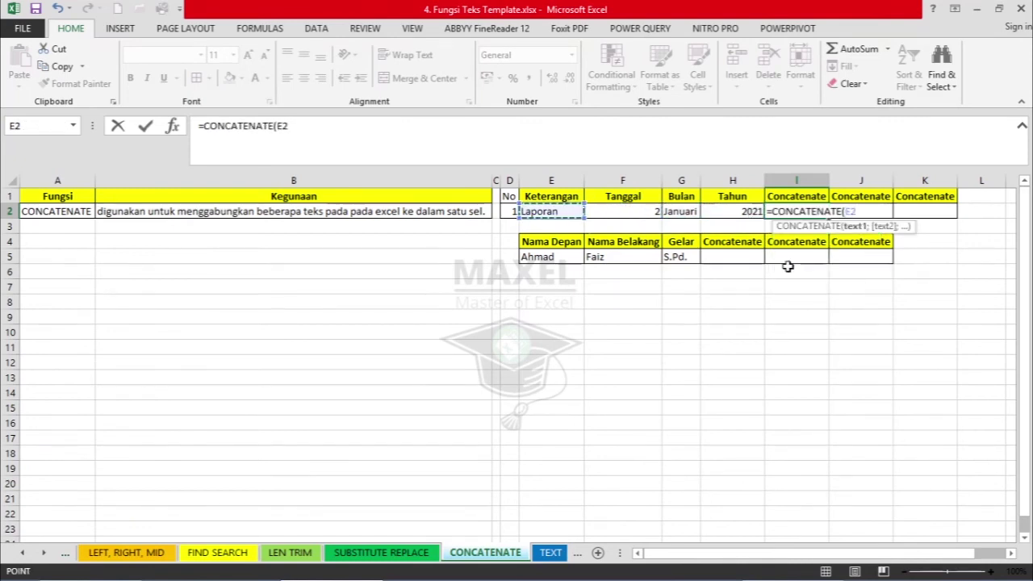
pyautogui.write(';')
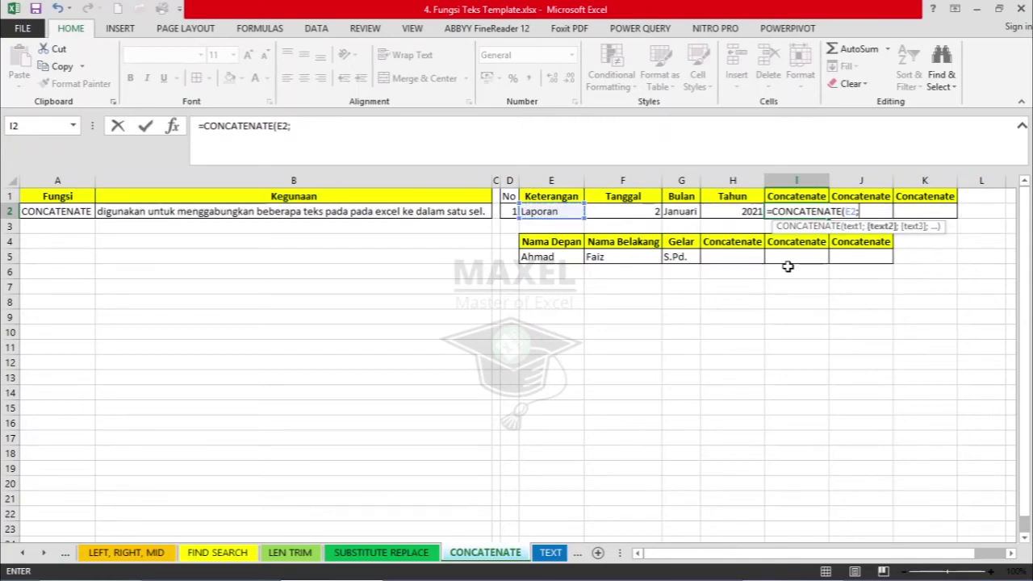
pyautogui.press('Left')
pyautogui.press('Left')
pyautogui.press('Left')
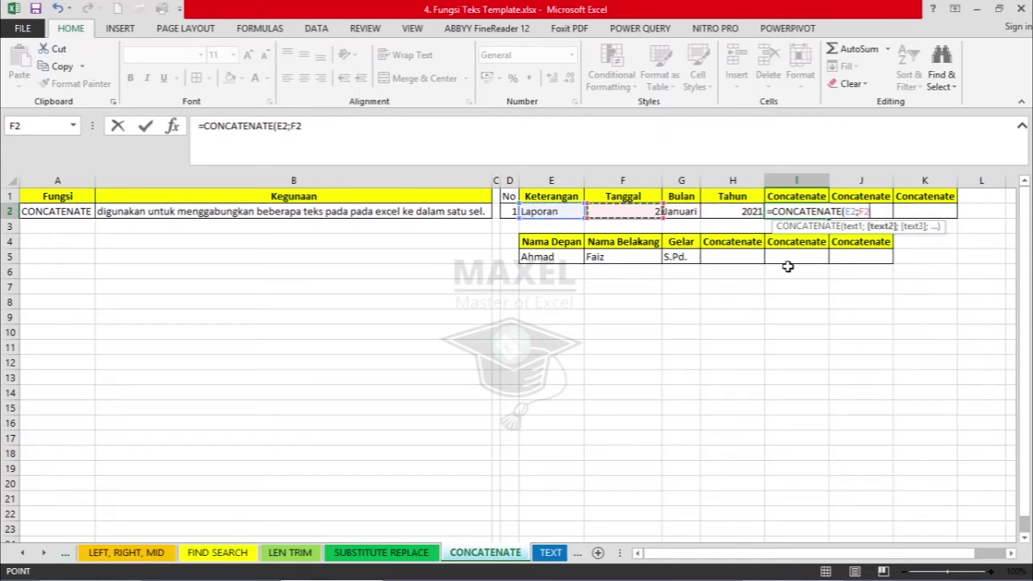
pyautogui.press('BackSpace')
pyautogui.press('BackSpace')
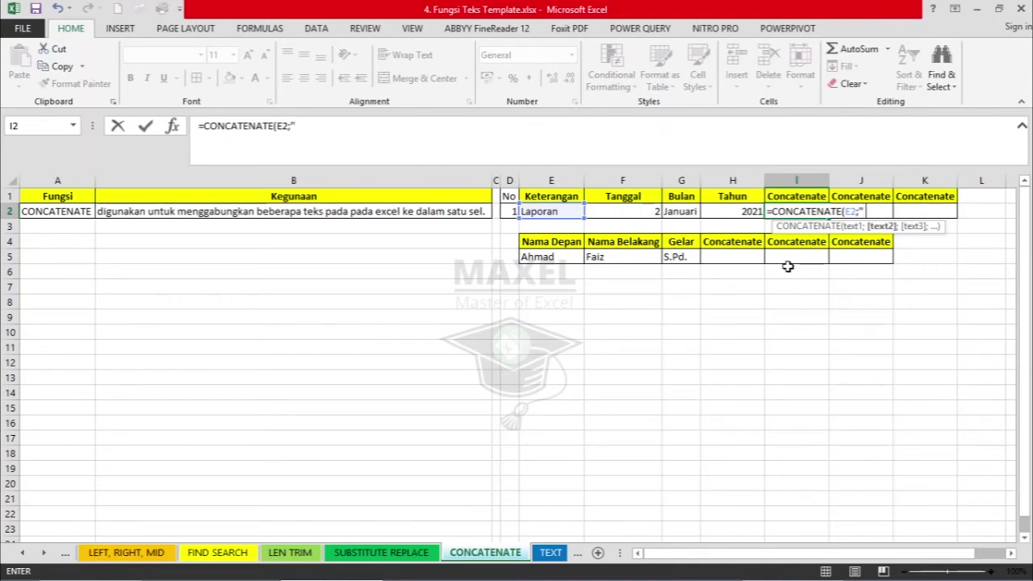
# Step: Continue the CONCATENATE formula in I2 with a space " ", F2, a "/" separator and G2
pyautogui.write('" ";')
pyautogui.press('Left')
pyautogui.press('Left')
pyautogui.press('Left')
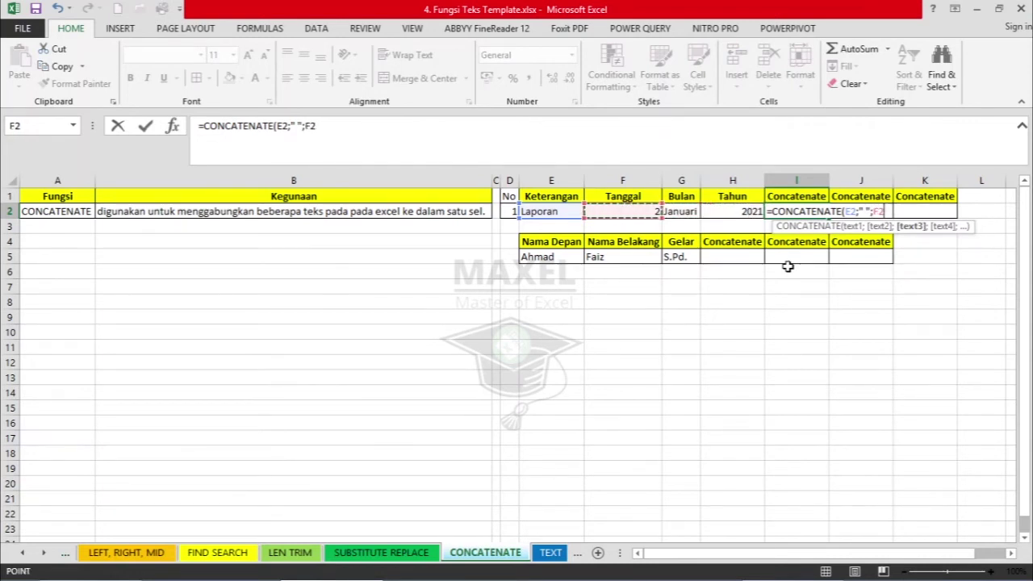
pyautogui.write(';')
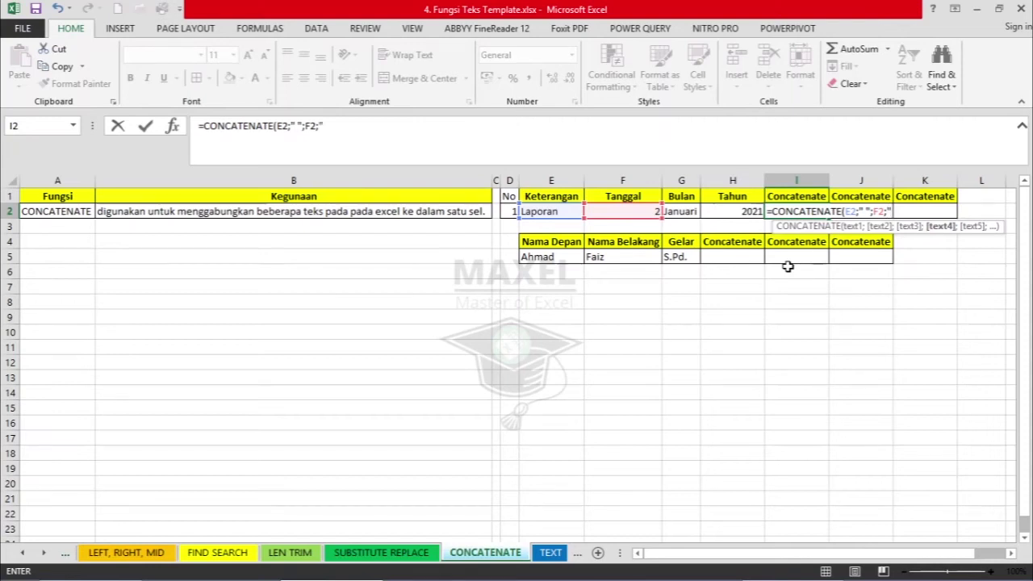
pyautogui.write('"/"')
pyautogui.write(';')
pyautogui.write(';')
pyautogui.press('Left')
pyautogui.press('Left')
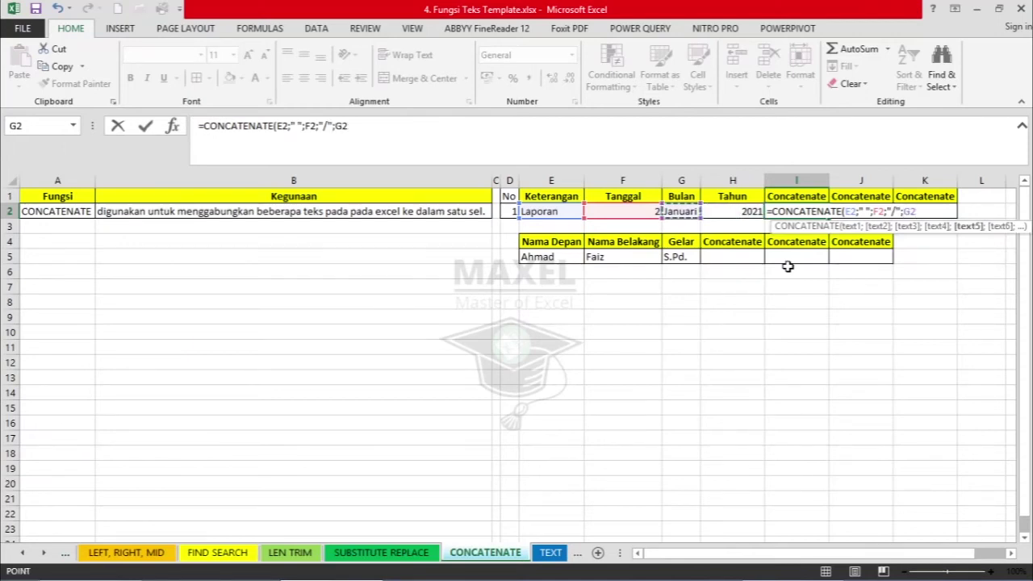
# Step: Finish the CONCATENATE formula in I2 with a "/" separator and H2, and fit column I's width to its contents
pyautogui.write('"')
pyautogui.press('BackSpace')
pyautogui.write(';')
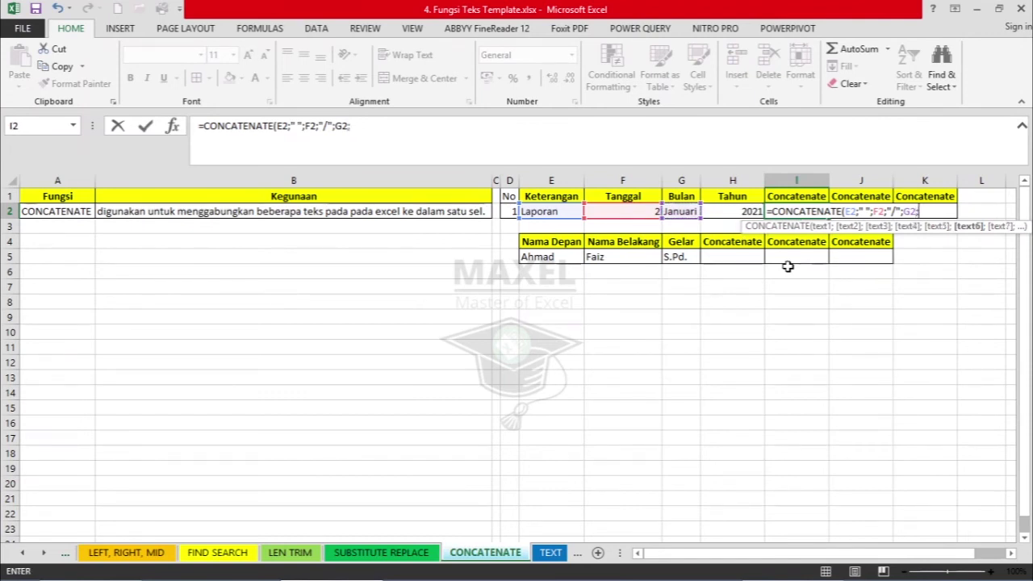
pyautogui.write('"/";')
pyautogui.press('Left')
pyautogui.press('Left')
pyautogui.press('Right')
pyautogui.press('Return')
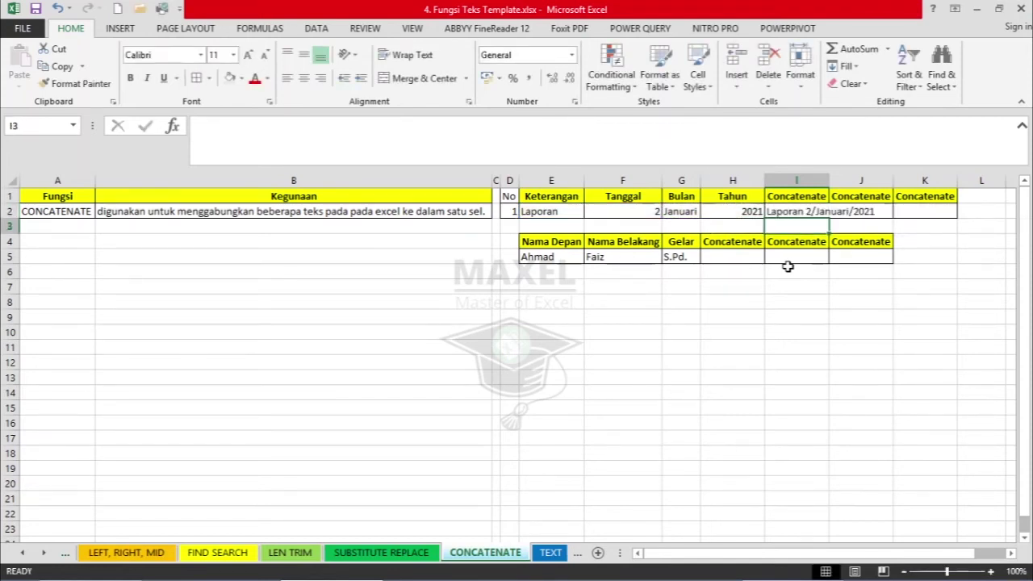
pyautogui.doubleClick(829, 179)
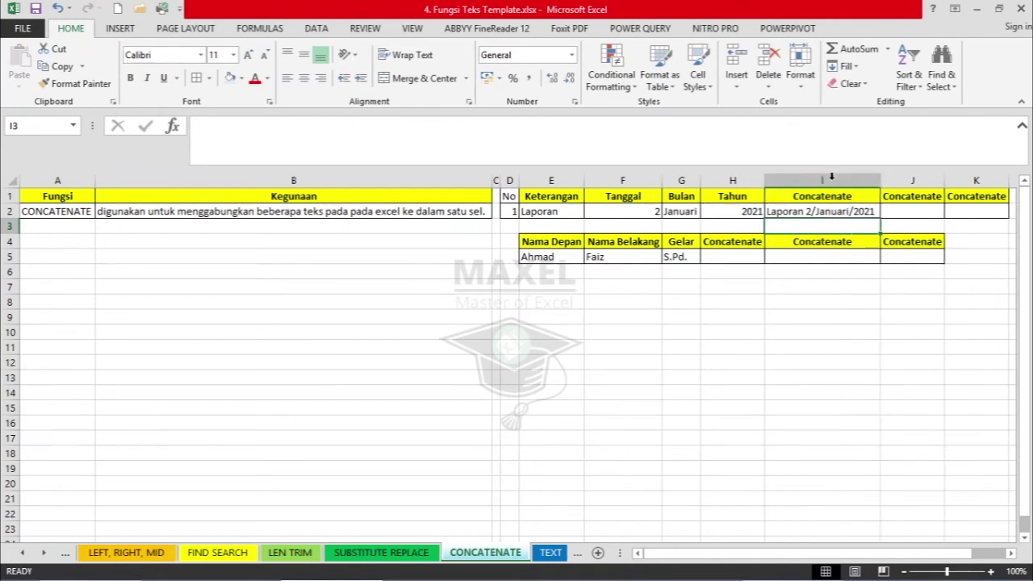
# Step: Copy the text of the CONCATENATE formula in I2 into J2, keeping its cell references unchanged
pyautogui.click(839, 208)
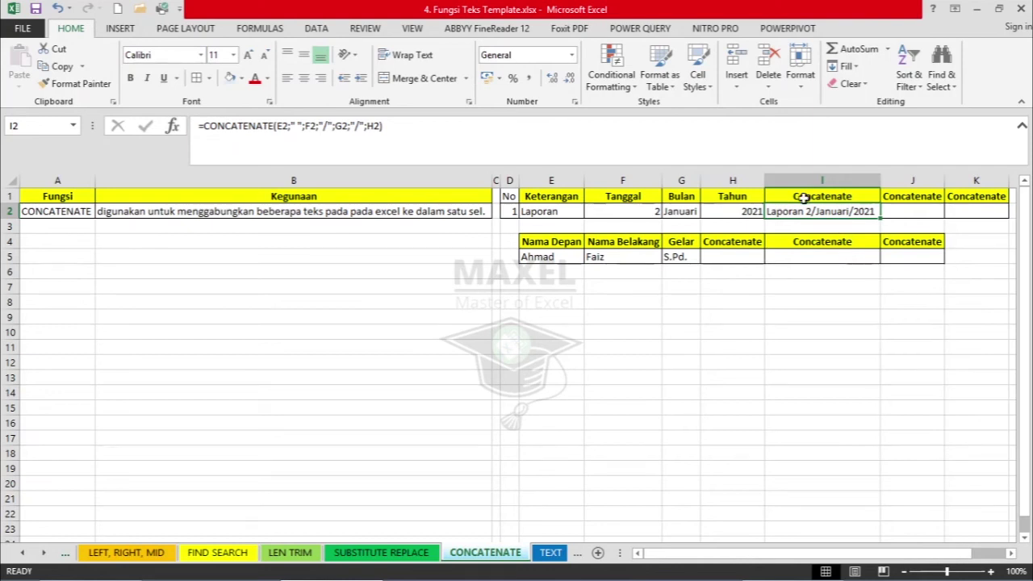
pyautogui.click(443, 126)
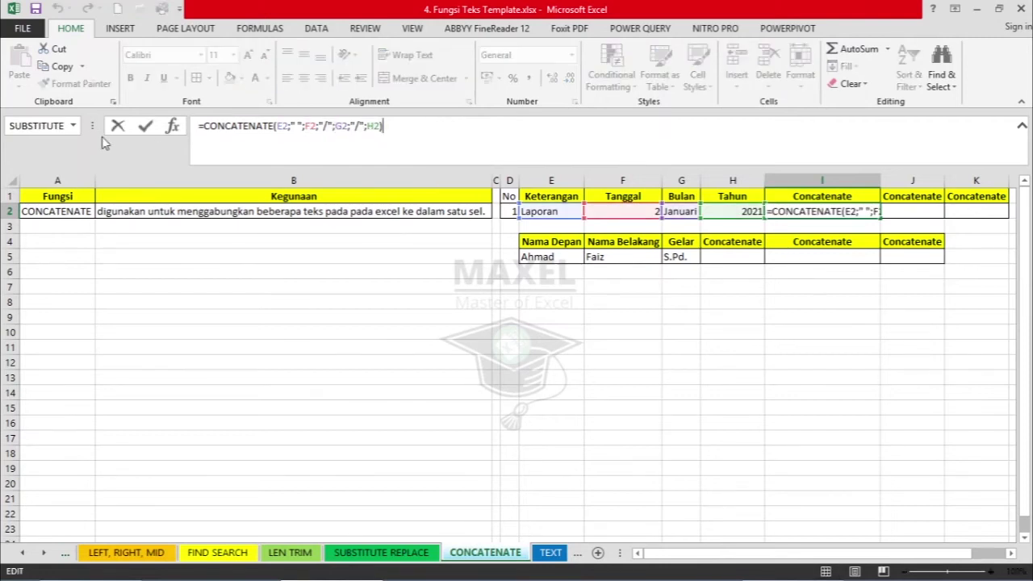
pyautogui.moveTo(448, 126); pyautogui.dragTo(185, 135)
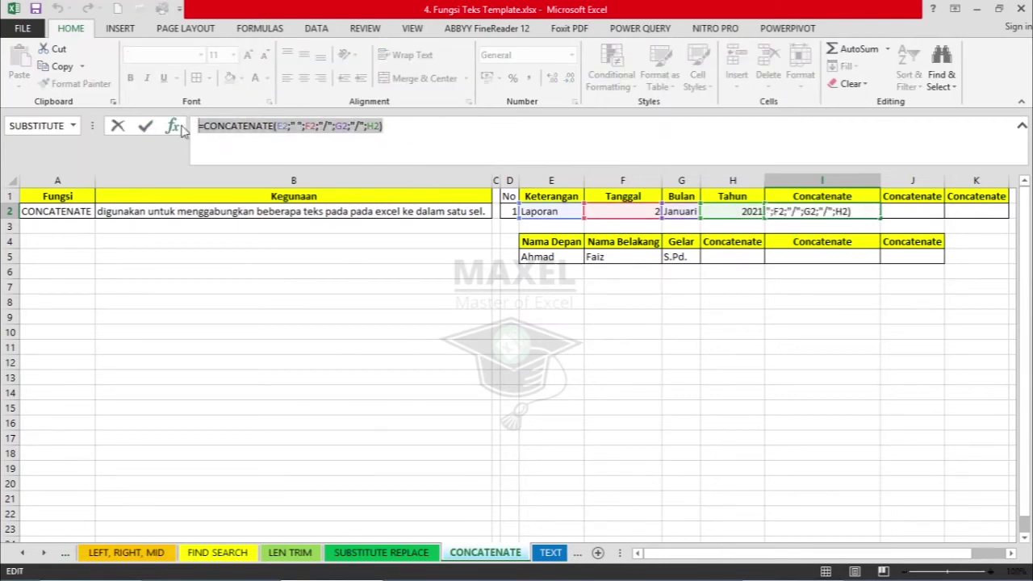
pyautogui.hotkey('ctrl', 'c')
pyautogui.press('Tab')
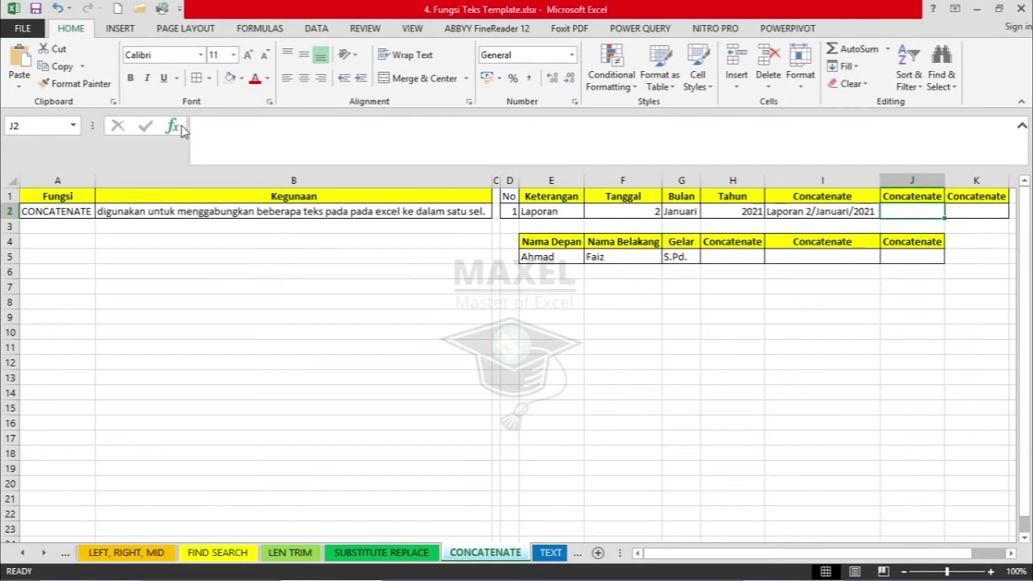
pyautogui.hotkey('ctrl', 'v')
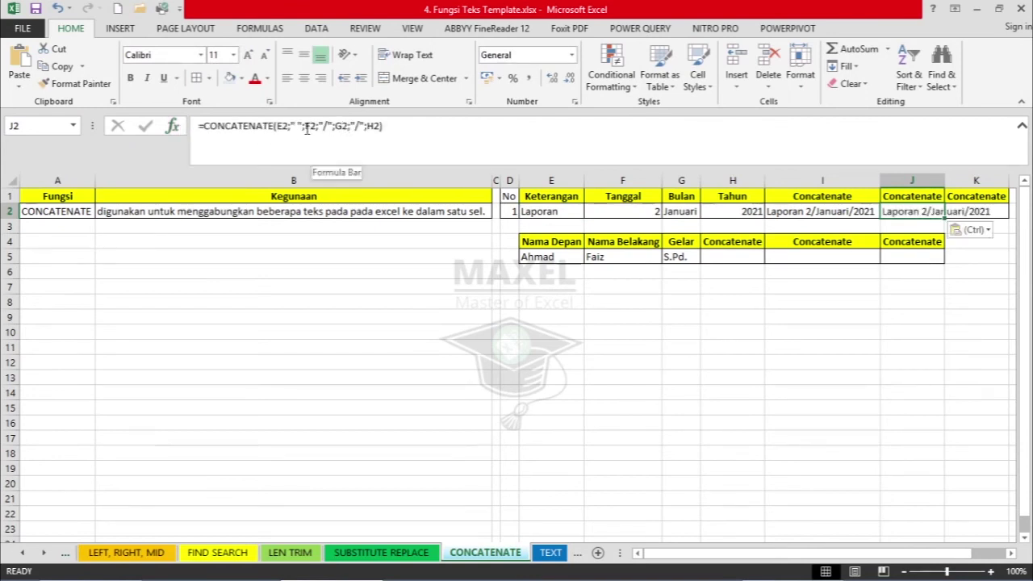
# Step: In the CONCATENATE formula in J2, replace both "/" separators with "-"
pyautogui.click(326, 126)
pyautogui.press('BackSpace')
pyautogui.write('-')
pyautogui.press('Right')
pyautogui.press('Right')
pyautogui.press('Right')
pyautogui.press('Right')
pyautogui.press('Right')
pyautogui.press('Right')
pyautogui.press('Right')
pyautogui.press('BackSpace')
pyautogui.write('-')
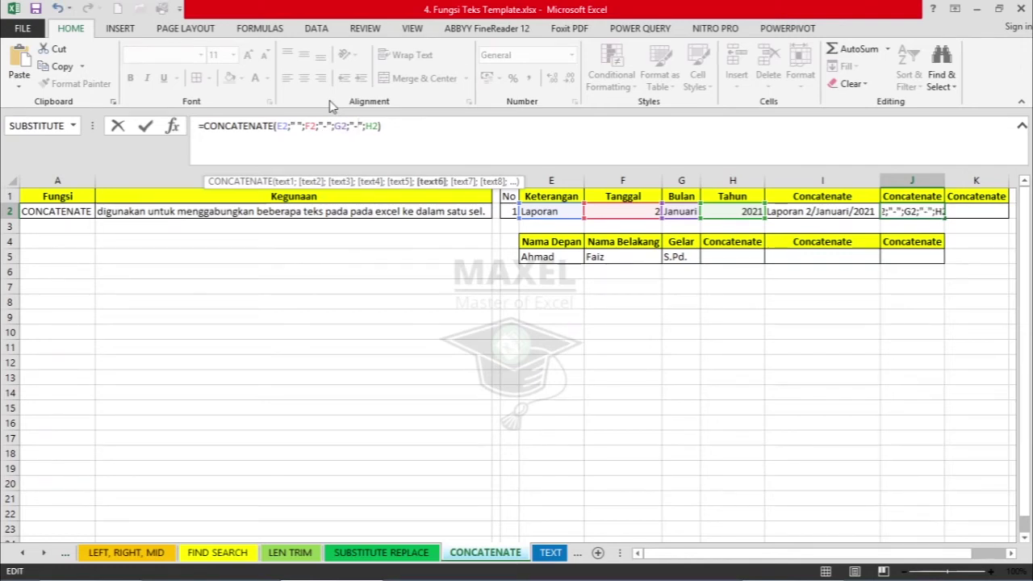
# Step: Change the separator after E2 in J2's formula to " ," and fit column J's width to its contents
pyautogui.press('Left')
pyautogui.press('Left')
pyautogui.press('Left')
pyautogui.press('Left')
pyautogui.press('Left')
pyautogui.press('Left')
pyautogui.press('Left')
pyautogui.press('Left')
pyautogui.press('Left')
pyautogui.press('Left')
pyautogui.press('Left')
pyautogui.press('Left')
pyautogui.press('Left')
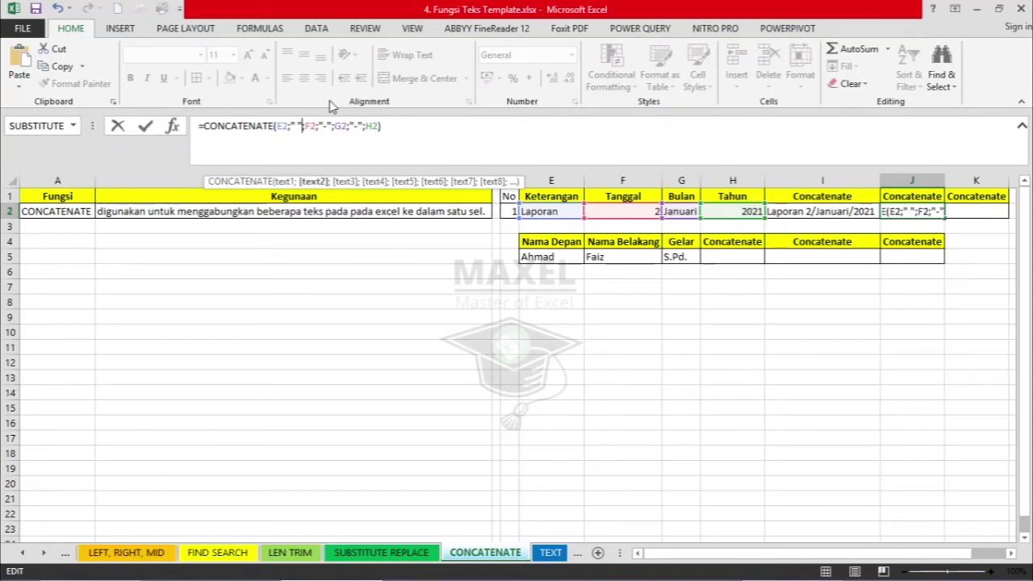
pyautogui.write(',')
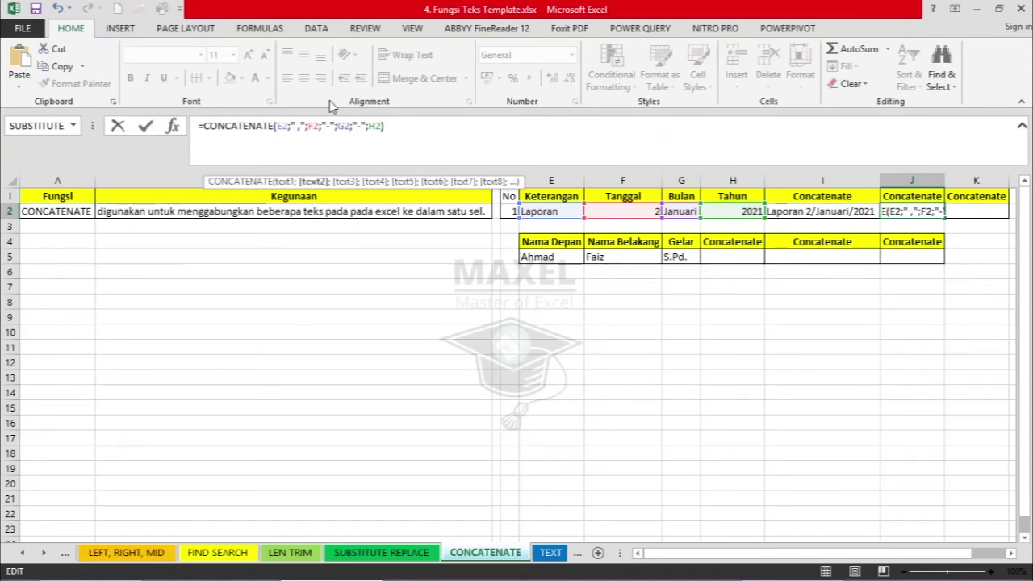
pyautogui.press('Return')
pyautogui.press('Left')
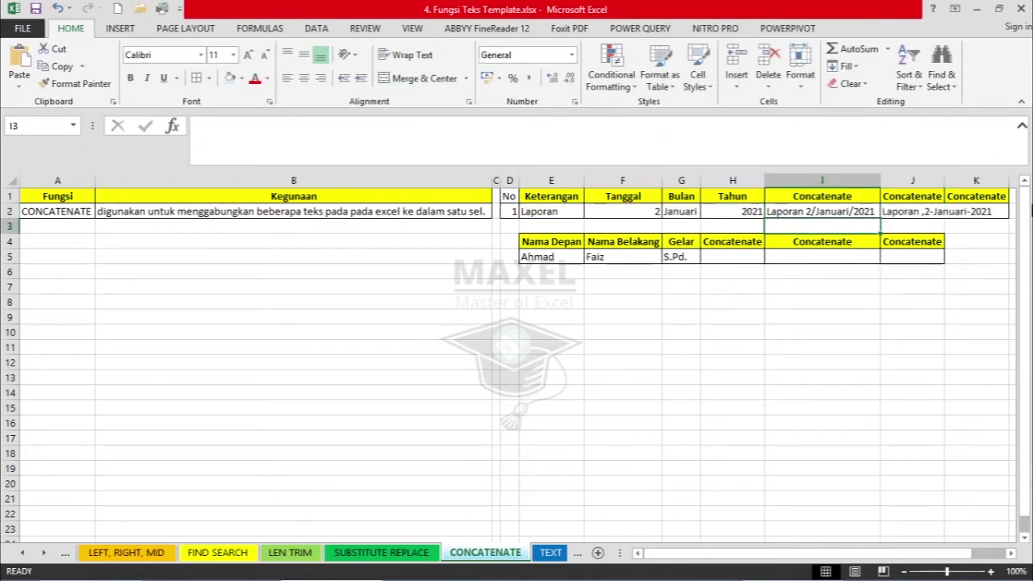
pyautogui.doubleClick(944, 180)
pyautogui.click(1011, 555)
pyautogui.click(1011, 555)
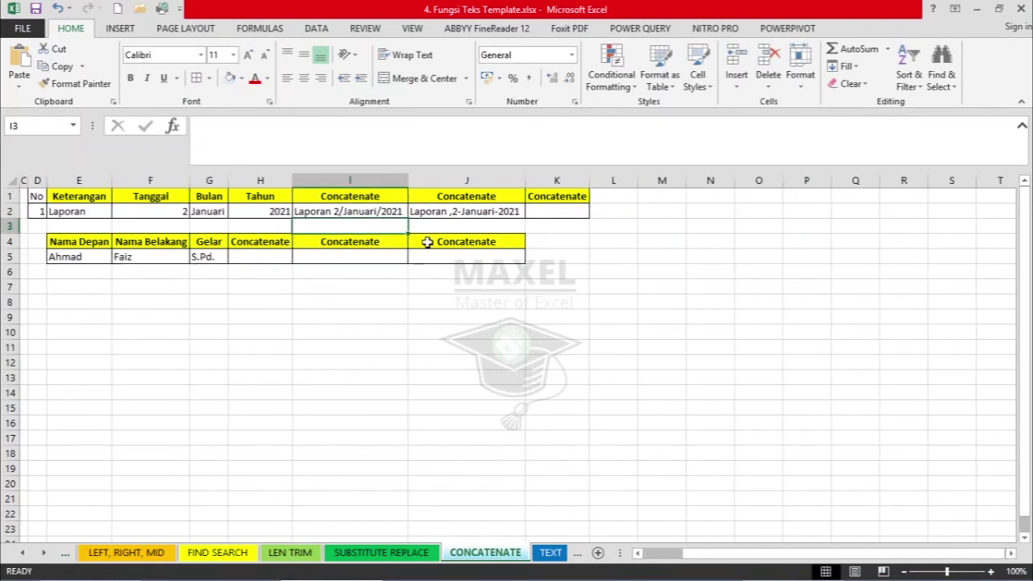
# Step: Copy the text of the CONCATENATE formula in J2 into K2, keeping its cell references unchanged
pyautogui.click(493, 215)
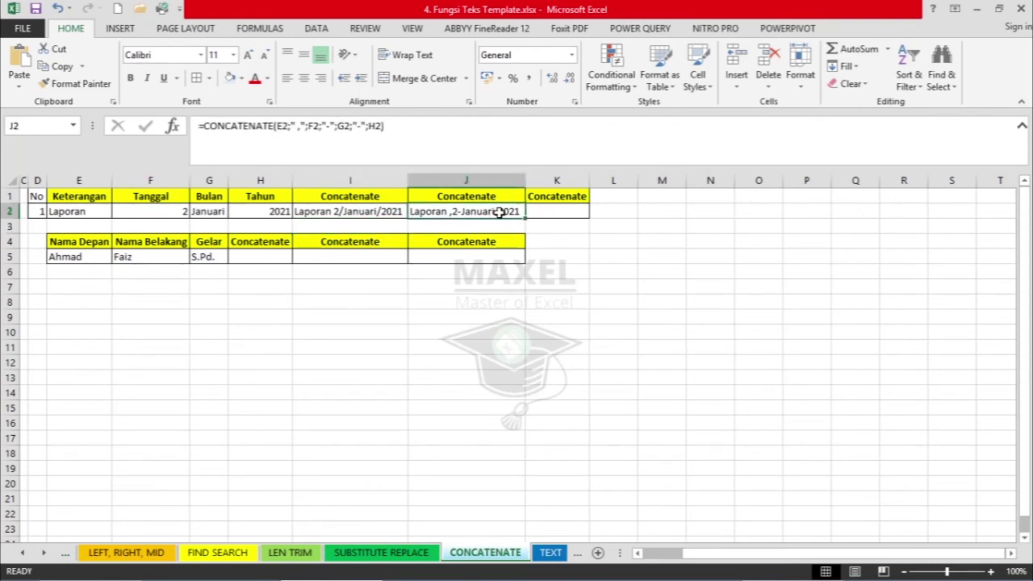
pyautogui.click(579, 214)
pyautogui.click(461, 214)
pyautogui.tripleClick(396, 126)
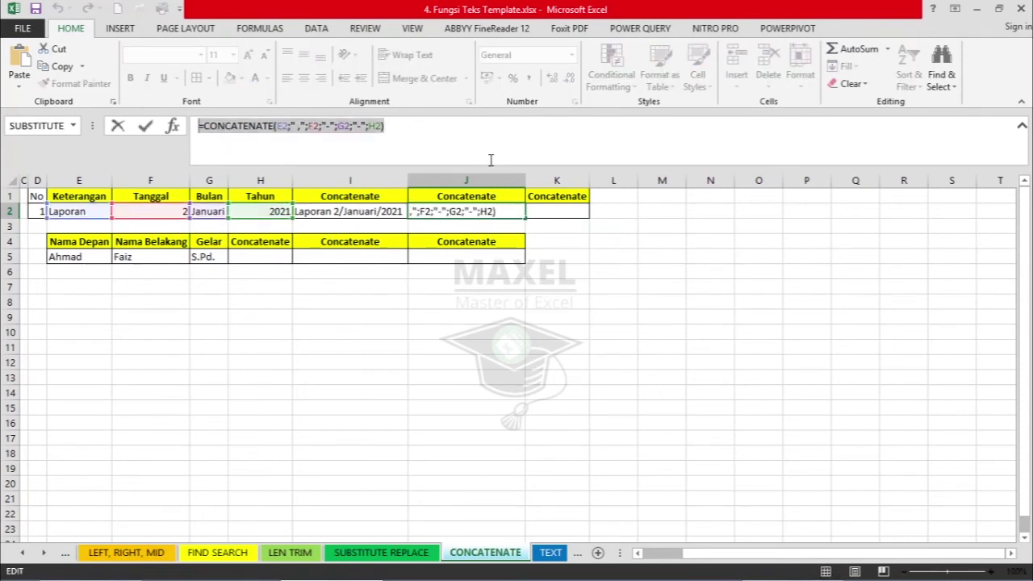
pyautogui.press('Tab')
pyautogui.click(439, 148)
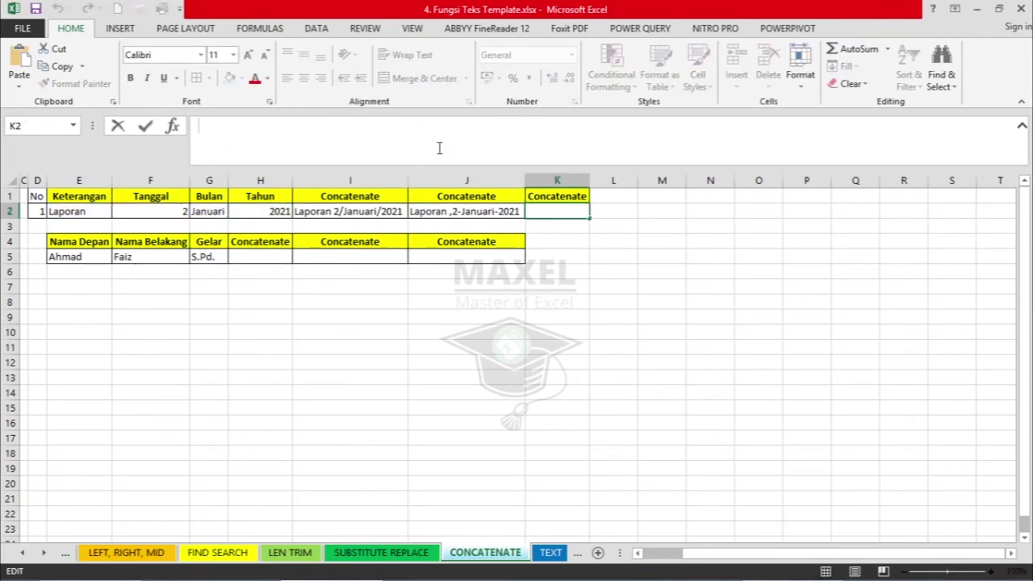
pyautogui.hotkey('ctrl', 'v')
# Step: Insert the text " keuangan" as a separate argument after E2 in K2's formula, keep " ," as the following argument, and fit column K's width
pyautogui.press('Left')
pyautogui.press('Left')
pyautogui.press('Left')
pyautogui.press('Left')
pyautogui.press('Left')
pyautogui.press('Left')
pyautogui.press('Left')
pyautogui.press('Left')
pyautogui.press('Left')
pyautogui.press('Left')
pyautogui.press('Left')
pyautogui.press('Left')
pyautogui.press('Left')
pyautogui.press('Left')
pyautogui.press('Left')
pyautogui.press('Left')
pyautogui.press('Left')
pyautogui.press('Left')
pyautogui.press('Left')
pyautogui.press('Left')
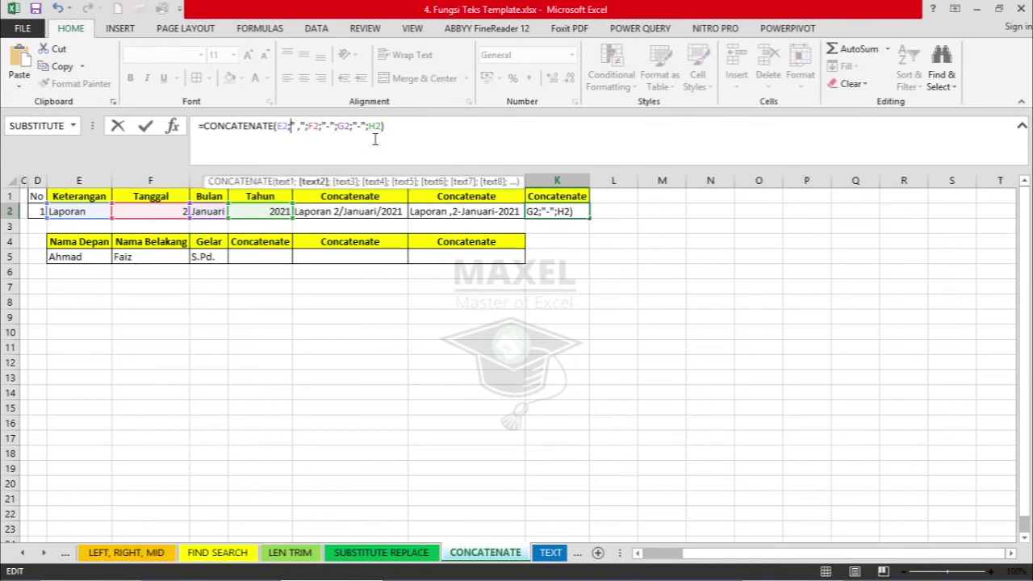
pyautogui.click(295, 126)
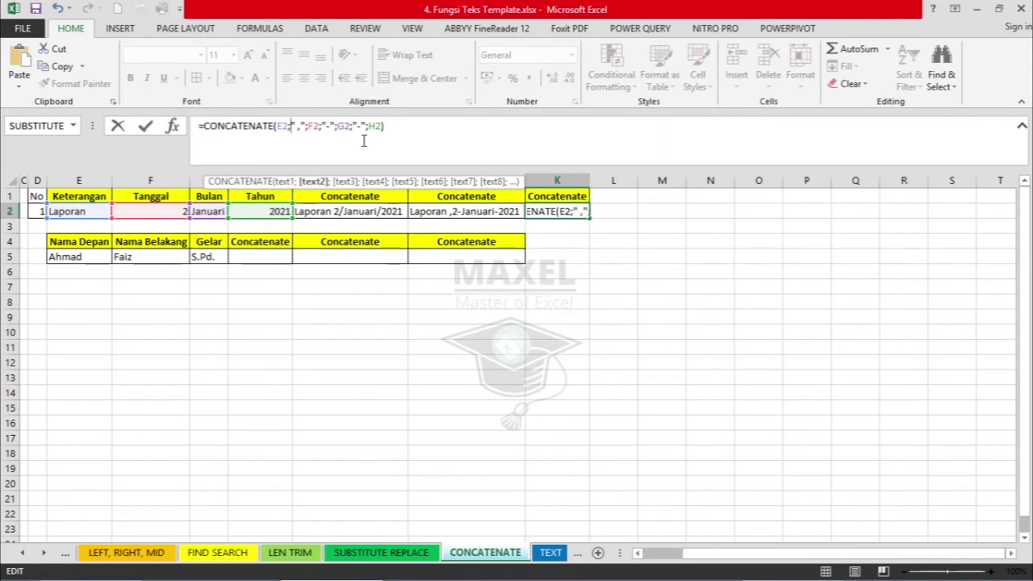
pyautogui.write('" keuangan"')
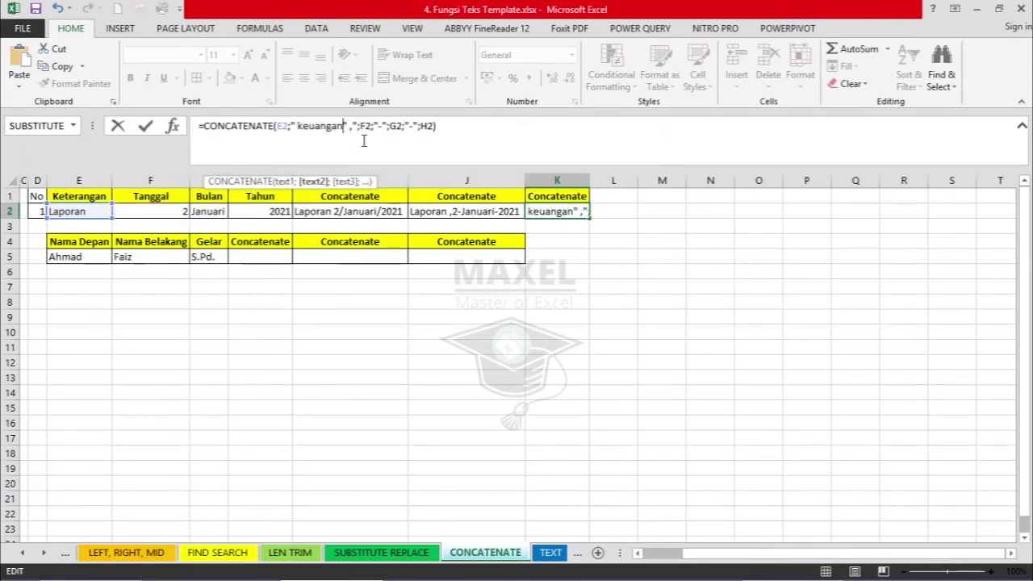
pyautogui.write(';" ,')
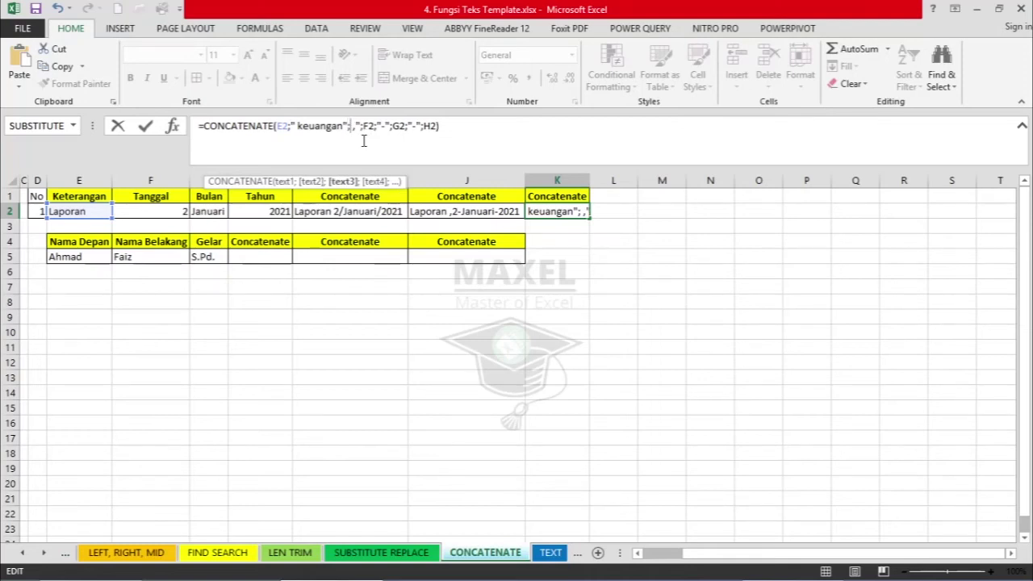
pyautogui.write('"')
pyautogui.press('Return')
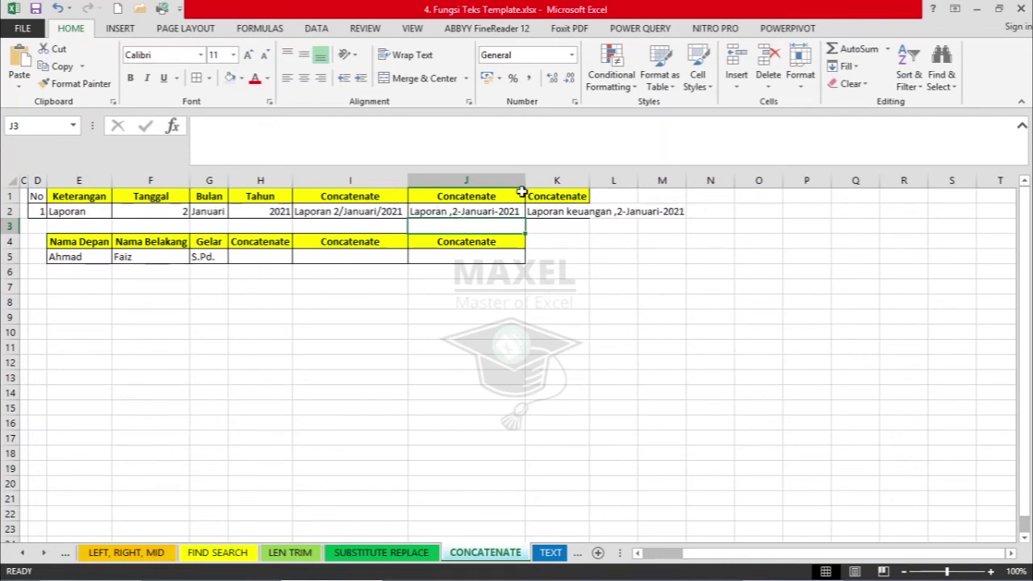
pyautogui.doubleClick(589, 179)
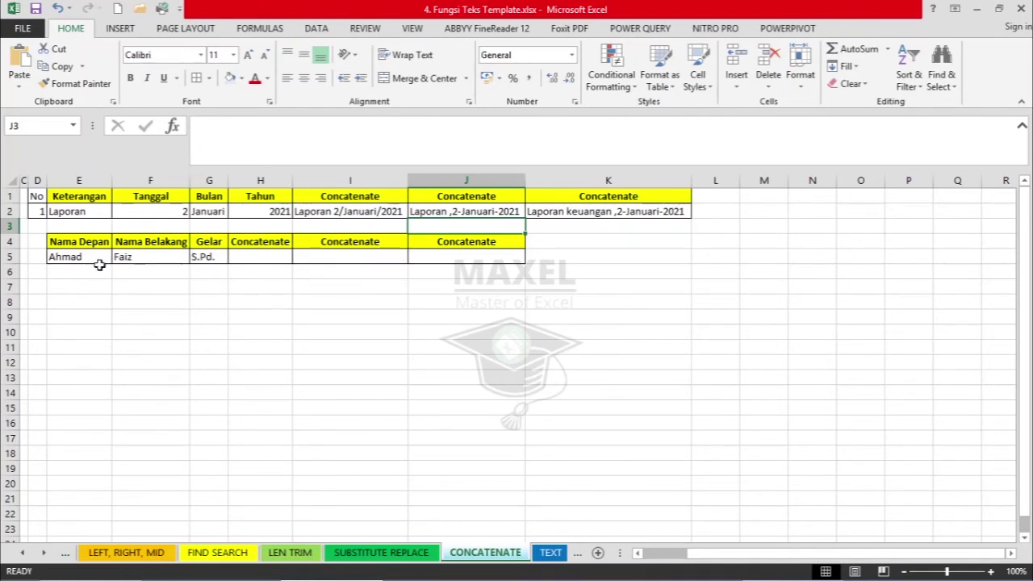
# Step: Start a CONCATENATE formula in H5 with the first name in E5 as its first text
pyautogui.click(250, 258)
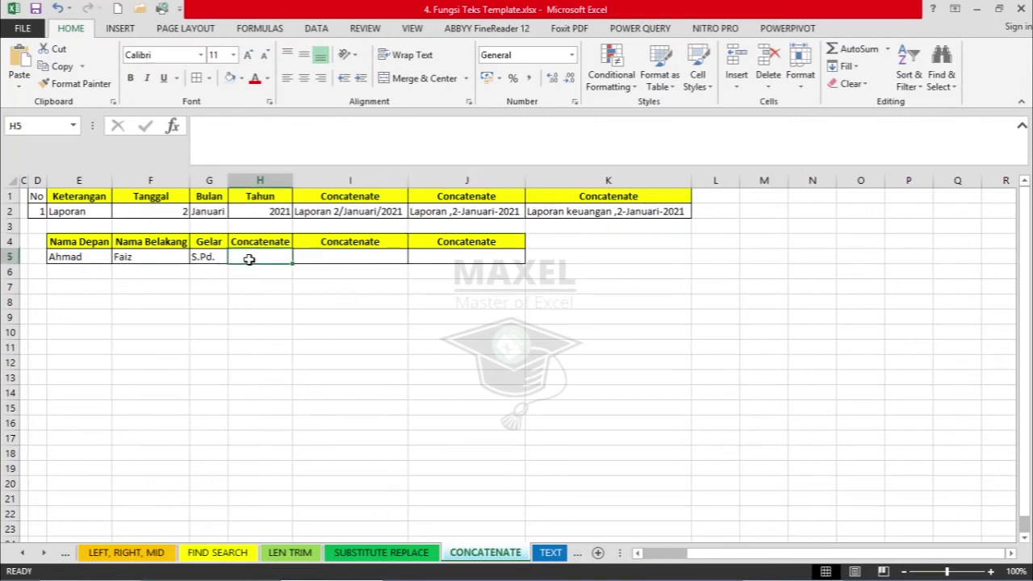
pyautogui.write('=G5')
pyautogui.press('BackSpace')
pyautogui.press('BackSpace')
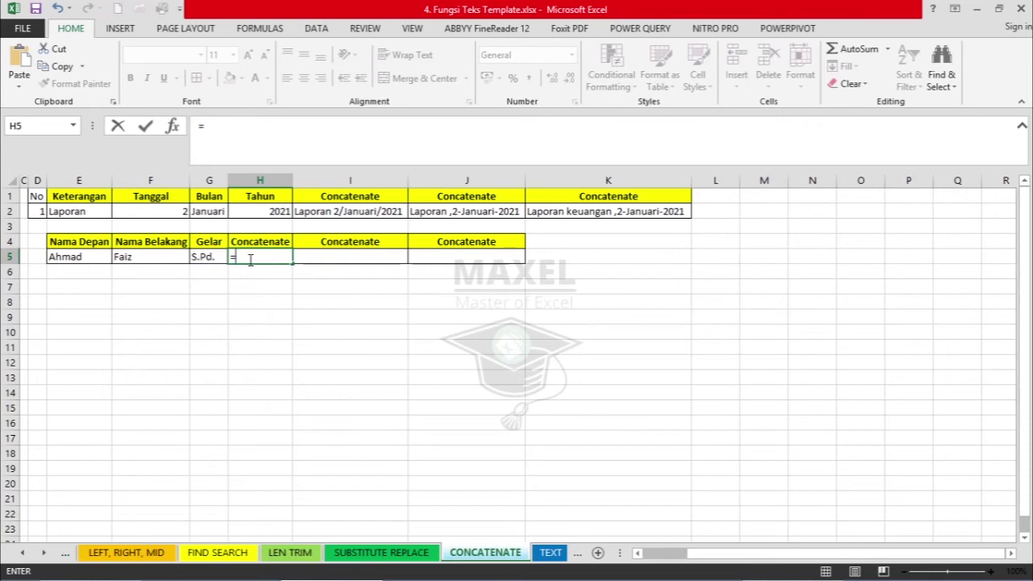
pyautogui.write('con')
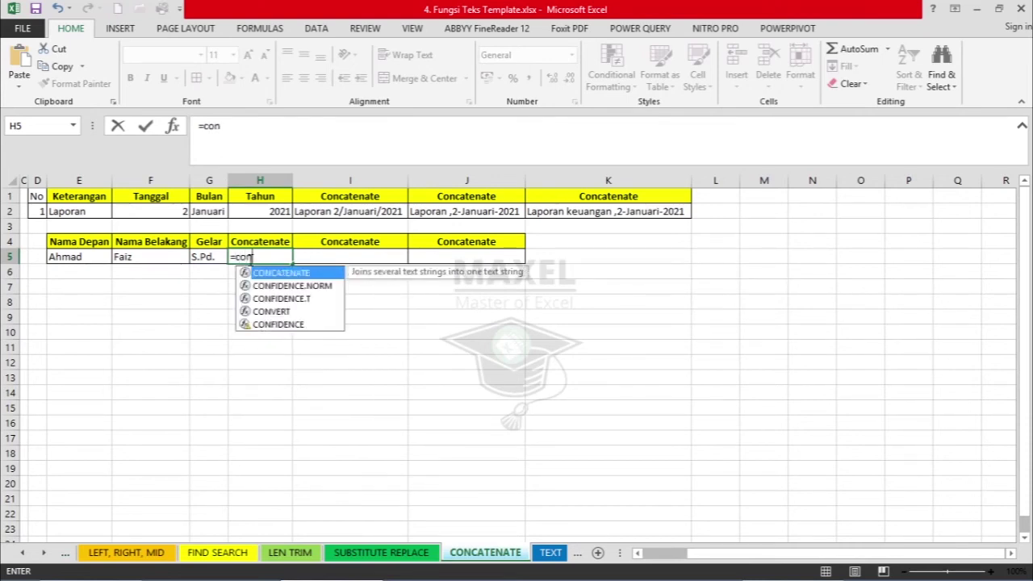
pyautogui.press('Tab')
pyautogui.press('Left')
pyautogui.press('Left')
pyautogui.press('Left')
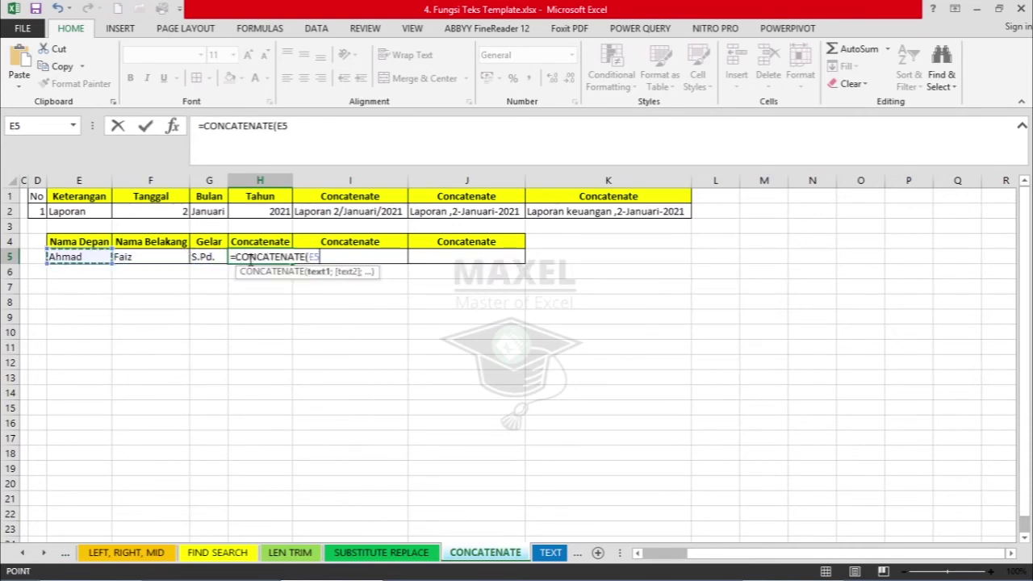
pyautogui.write(';')
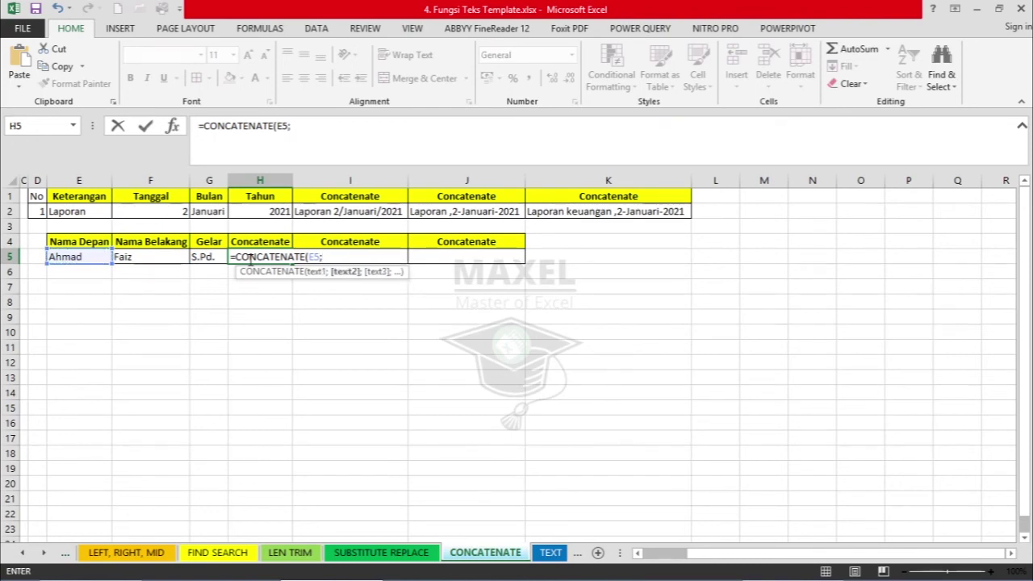
# Step: Finish the formula in H5 with a space " ", F5, a "," separator and G5, and fit column H's width to its contents
pyautogui.write('" ";')
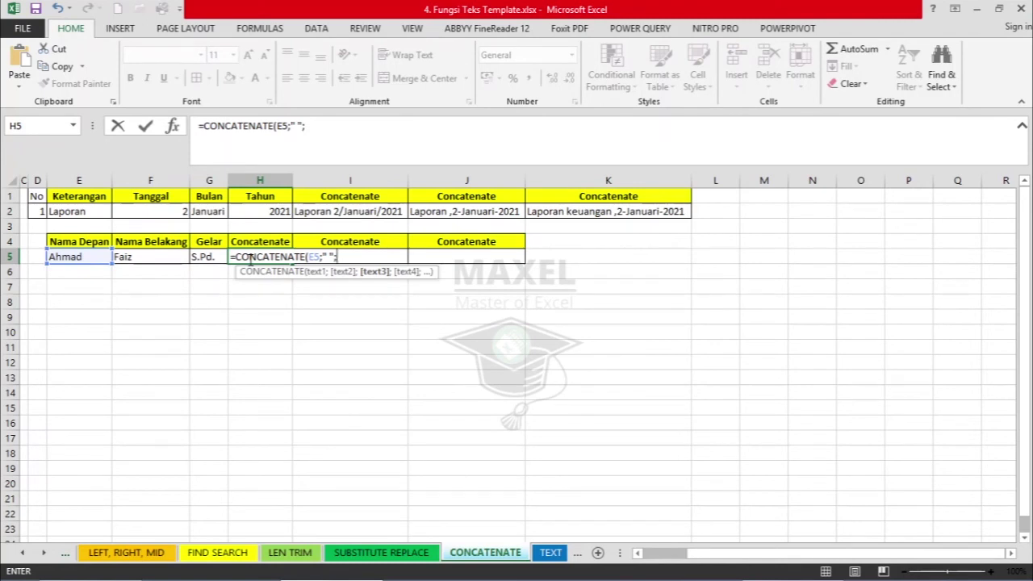
pyautogui.press('Left')
pyautogui.press('Left')
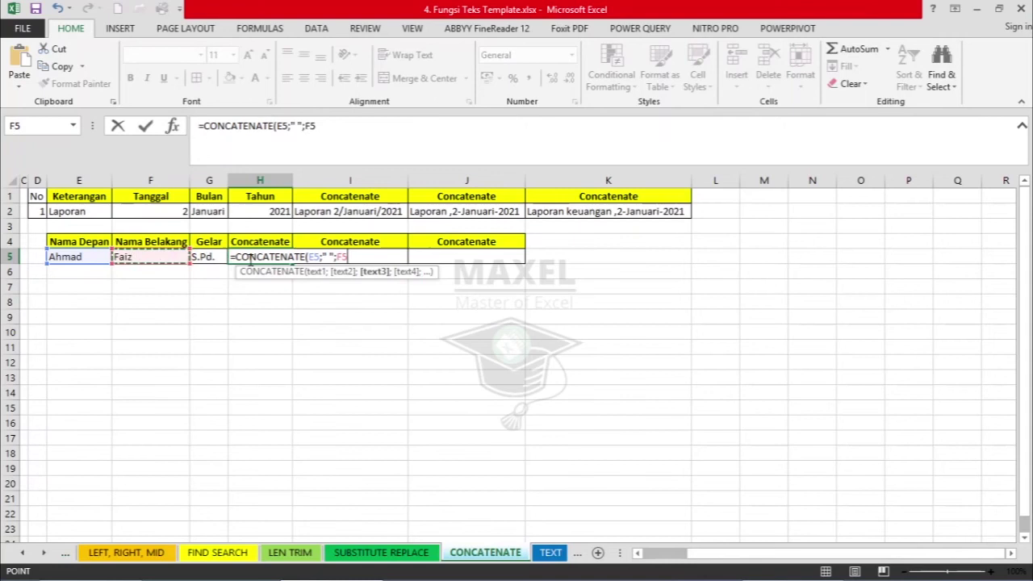
pyautogui.write(';",')
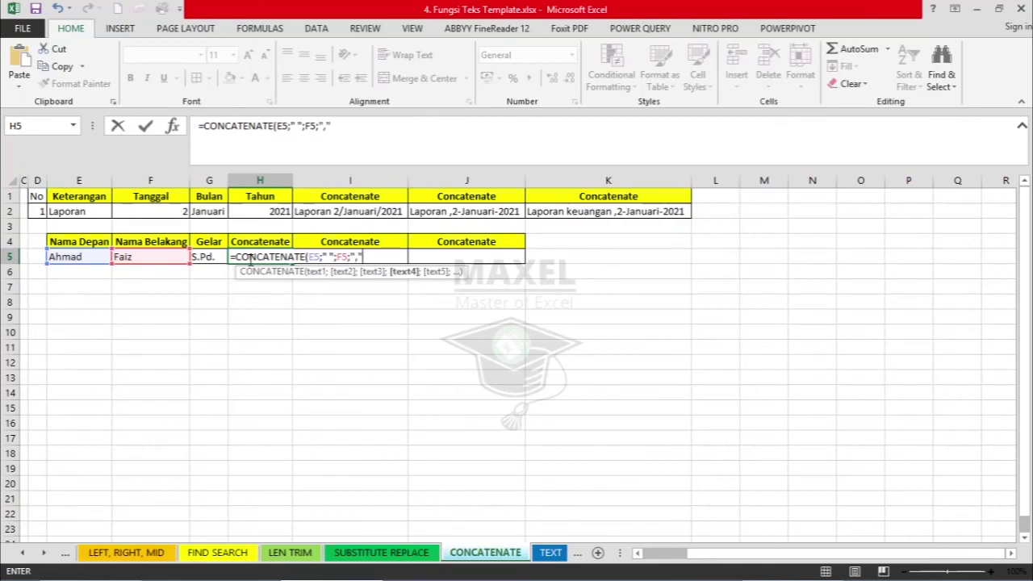
pyautogui.write(';')
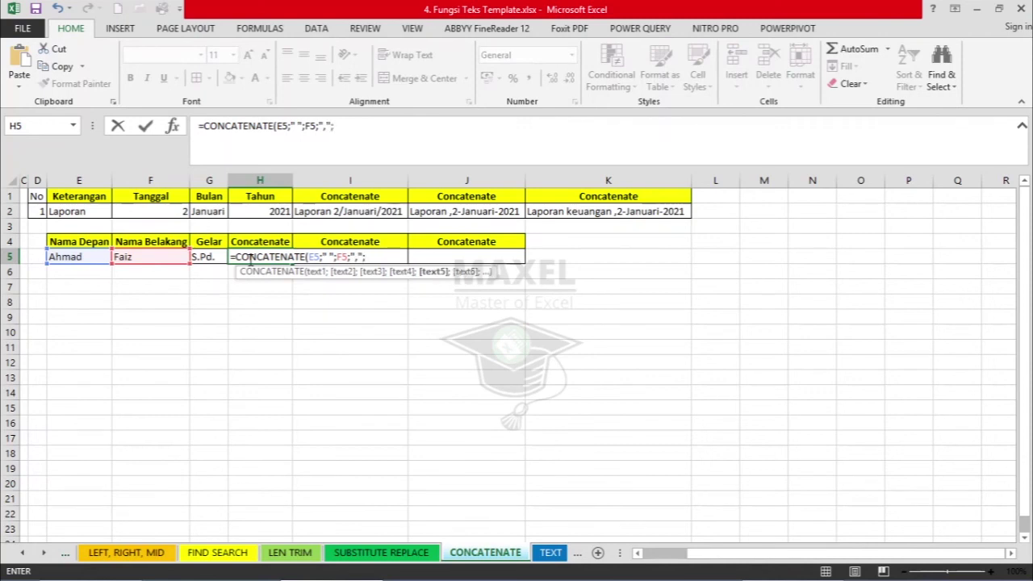
pyautogui.press('Left')
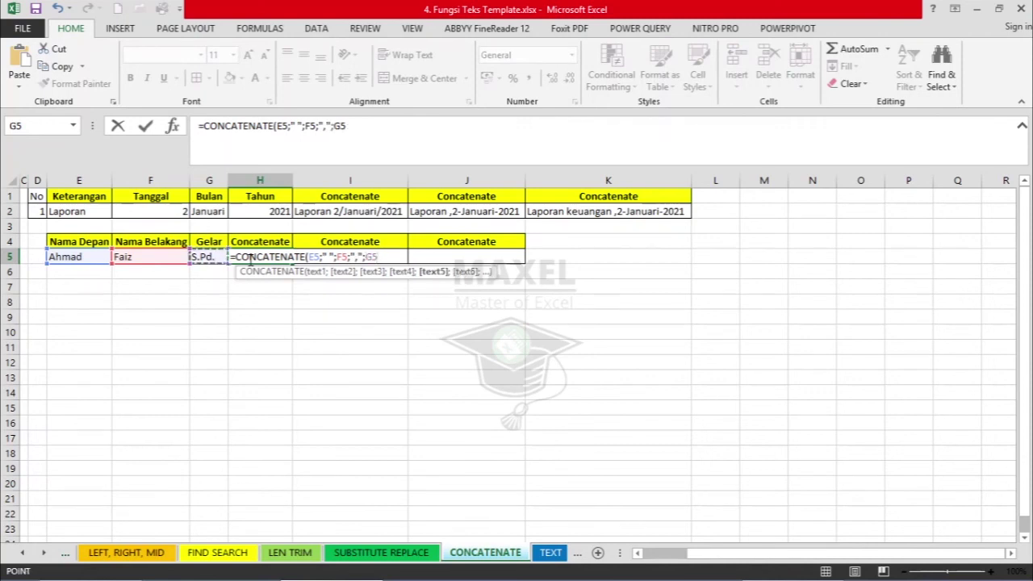
pyautogui.press('Return')
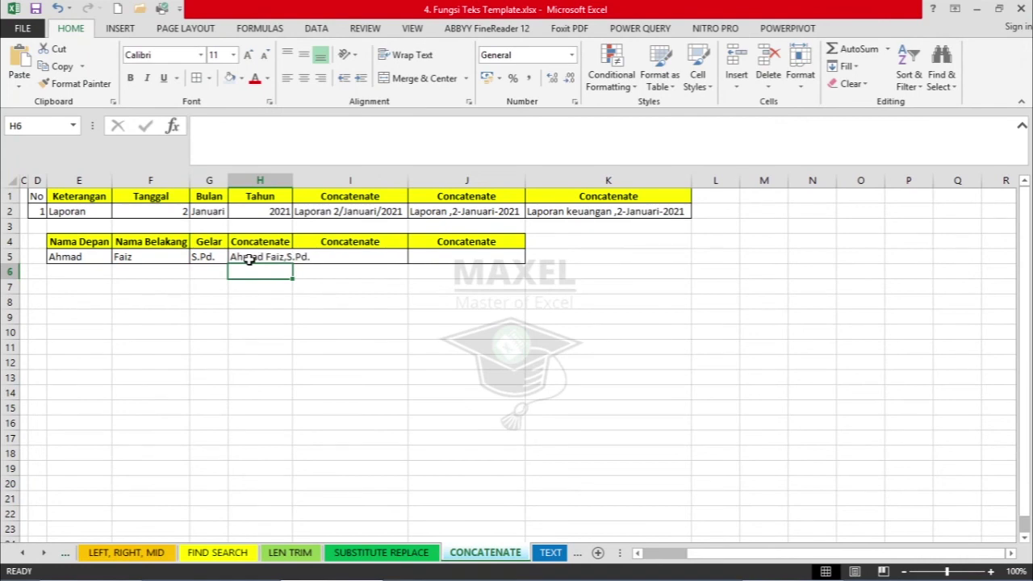
pyautogui.doubleClick(292, 181)
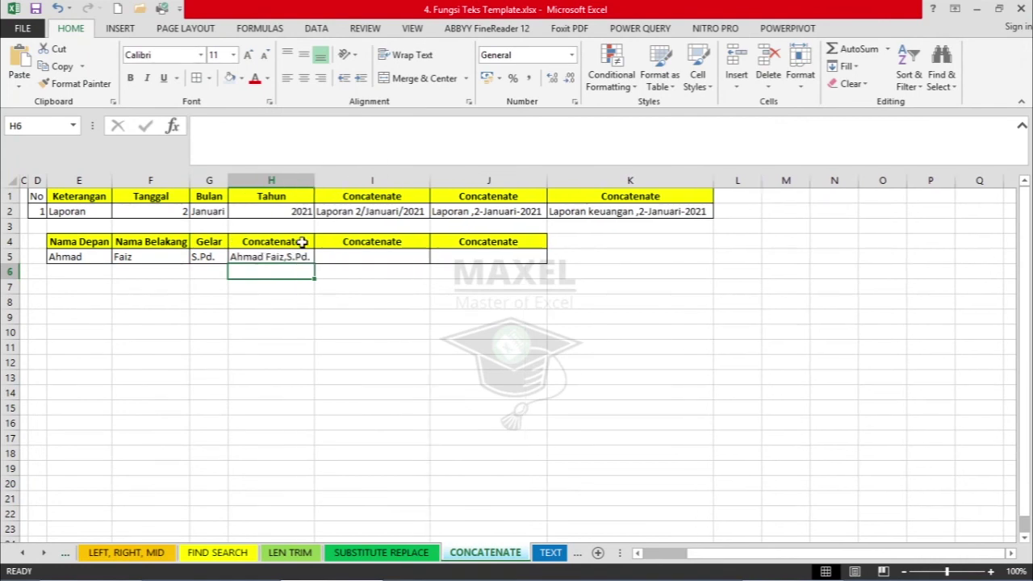
# Step: Copy the text of the CONCATENATE formula in H5 into I5, keeping its cell references unchanged
pyautogui.click(297, 256)
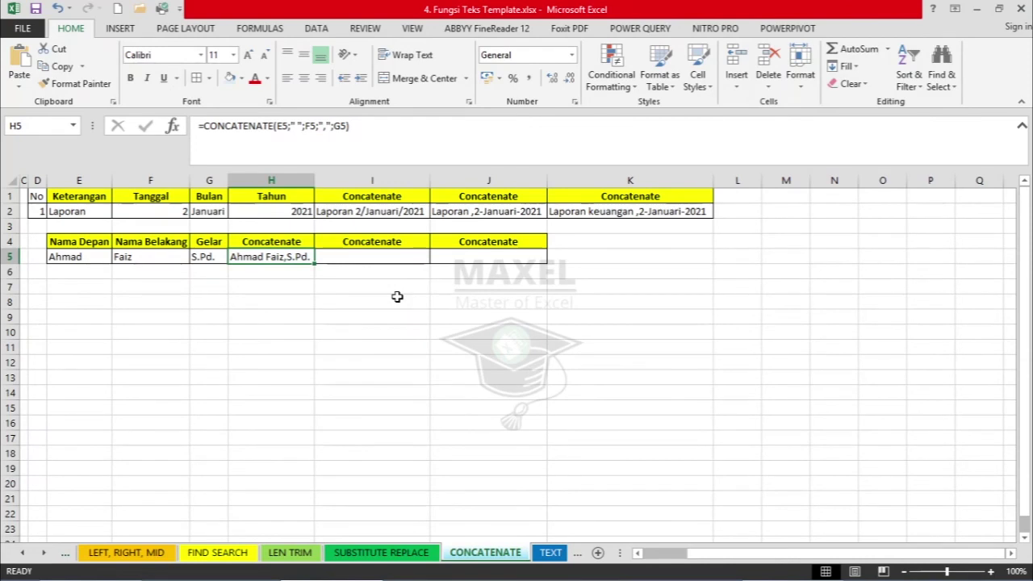
pyautogui.click(368, 255)
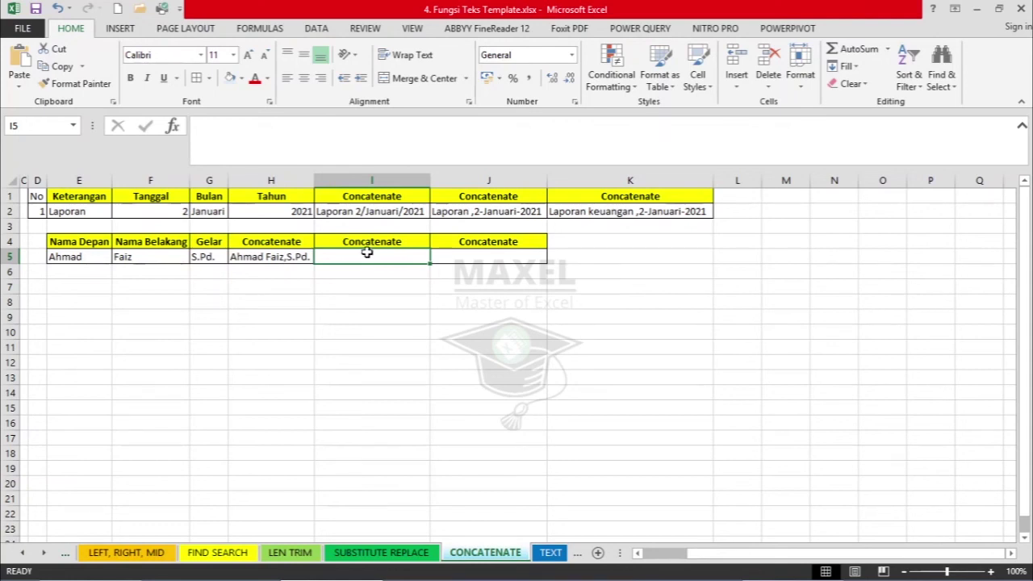
pyautogui.click(295, 257)
pyautogui.click(369, 132)
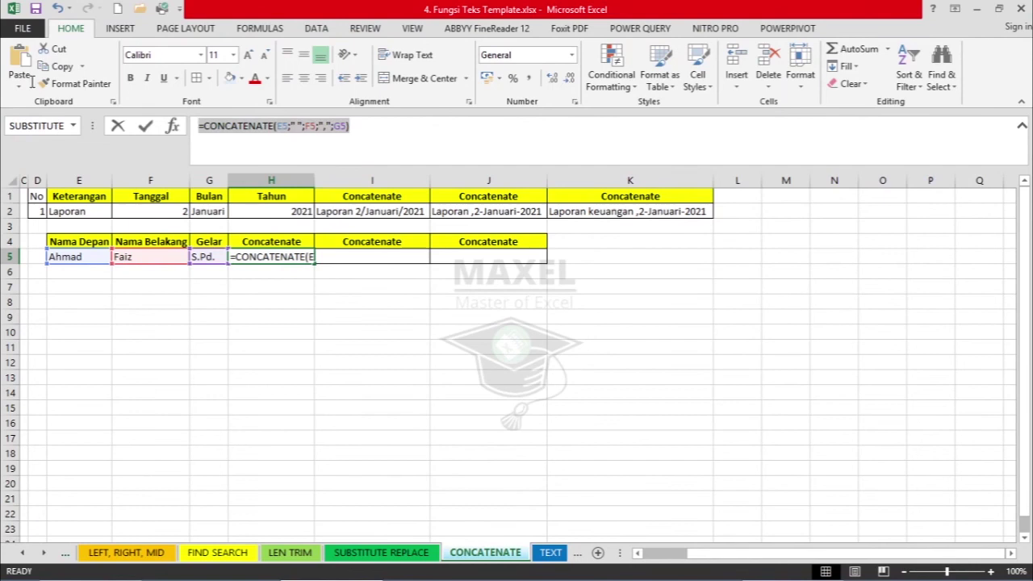
pyautogui.moveTo(370, 132); pyautogui.dragTo(270, 127)
pyautogui.press('Escape')
pyautogui.click(339, 252)
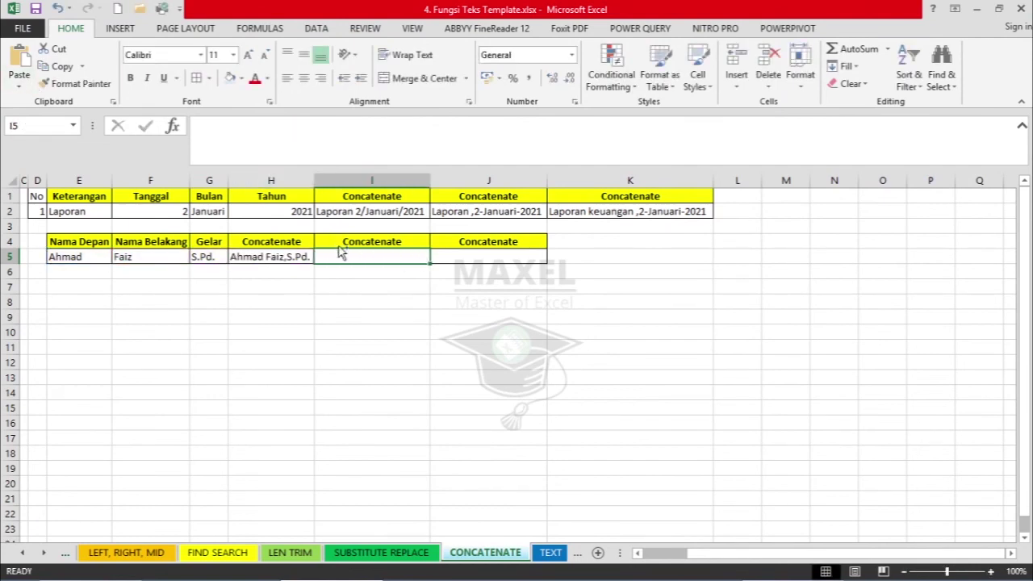
pyautogui.click(275, 138)
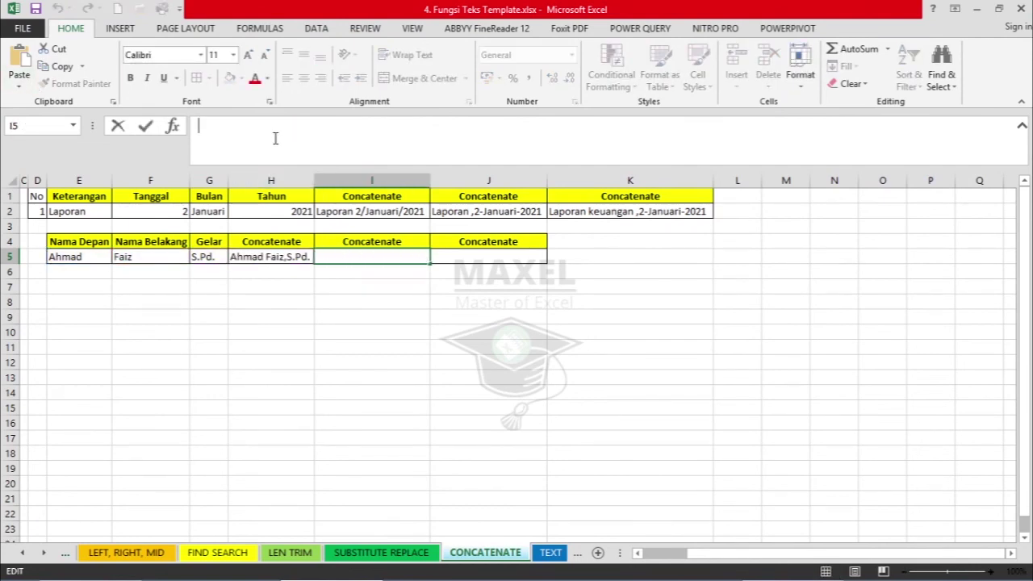
pyautogui.write('=CONCATENATE(E5;" ";F5;",";G5)')
# Step: Add the text ",M.Pd." as the last argument after G5 in I5's CONCATENATE formula
pyautogui.click(345, 129)
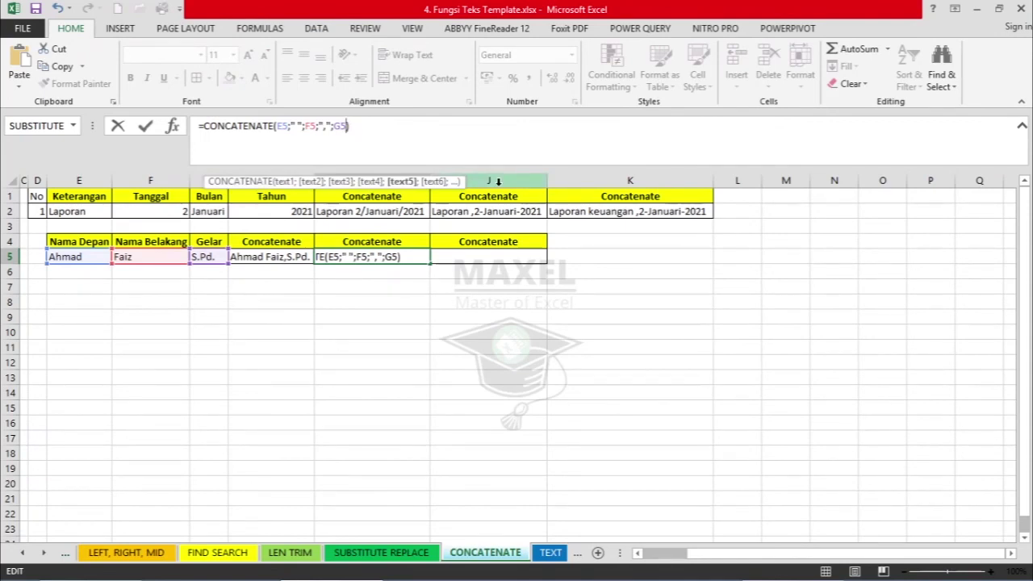
pyautogui.write(';')
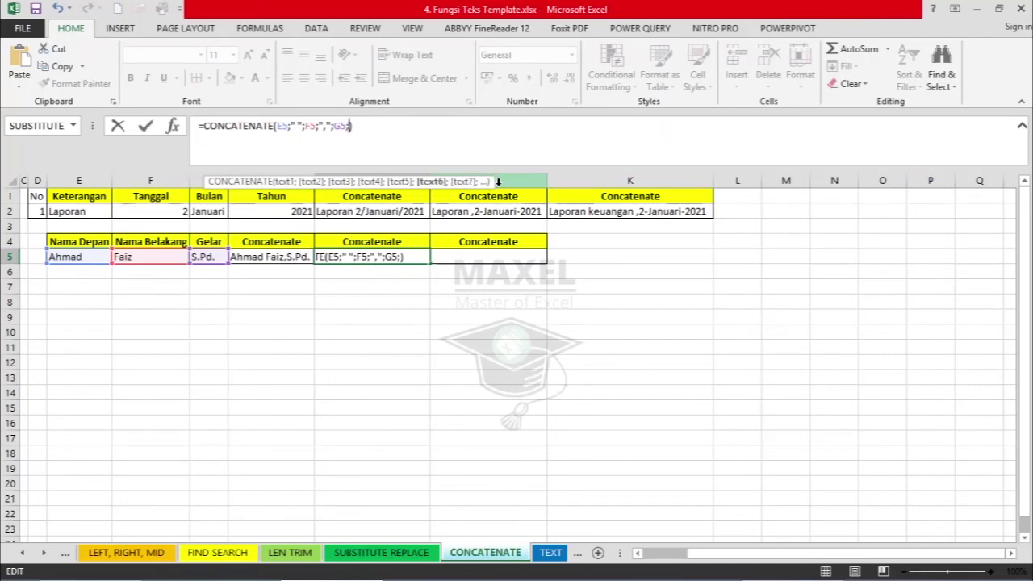
pyautogui.write('",";')
pyautogui.hotkey('shift', 'space')
pyautogui.press('BackSpace')
pyautogui.press('BackSpace')
pyautogui.press('BackSpace')
pyautogui.press('BackSpace')
pyautogui.write('M.PD')
pyautogui.press('BackSpace')
pyautogui.write('d.')
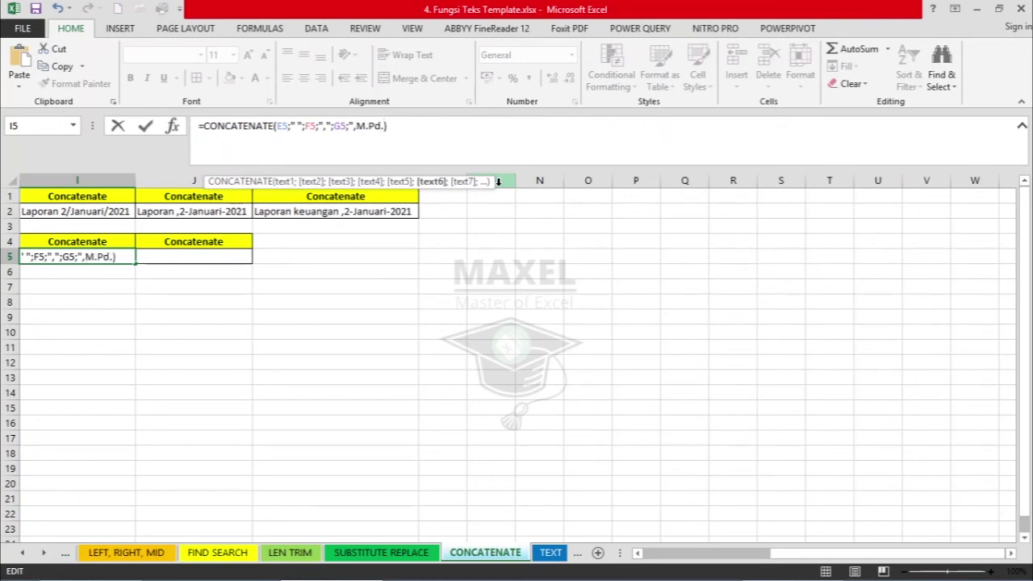
pyautogui.write('"')
pyautogui.press('Return')
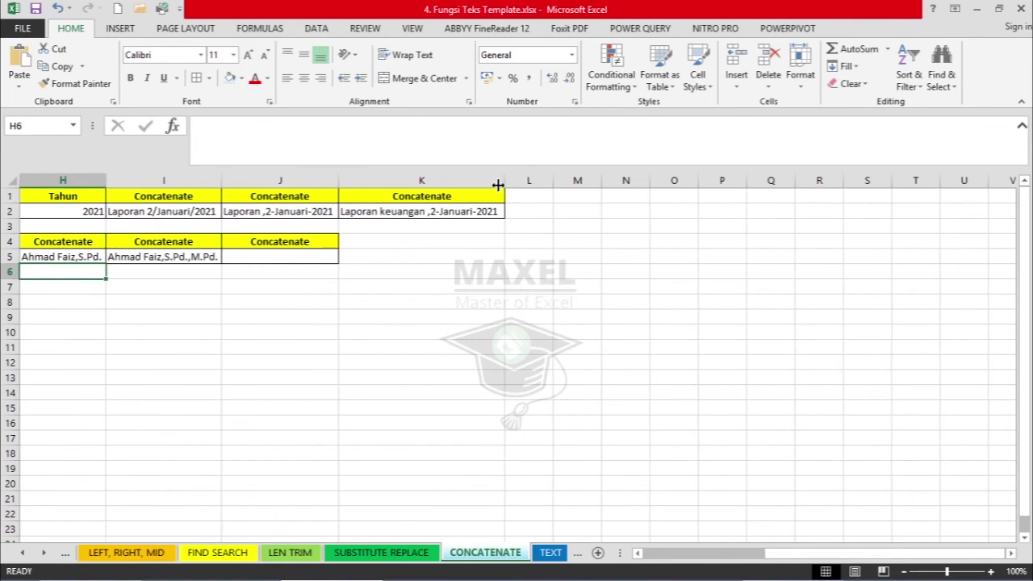
pyautogui.click(176, 255)
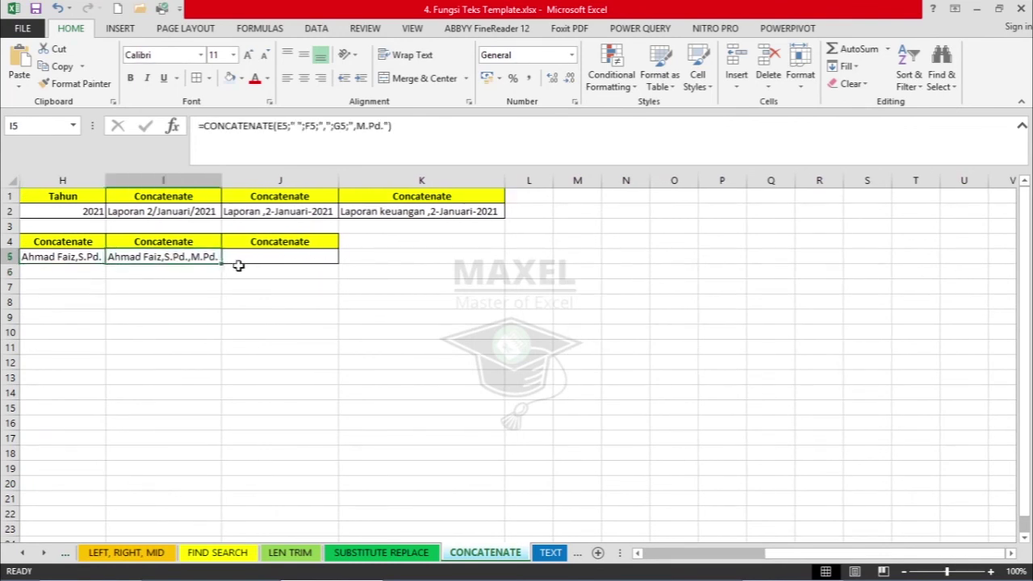
pyautogui.click(728, 553)
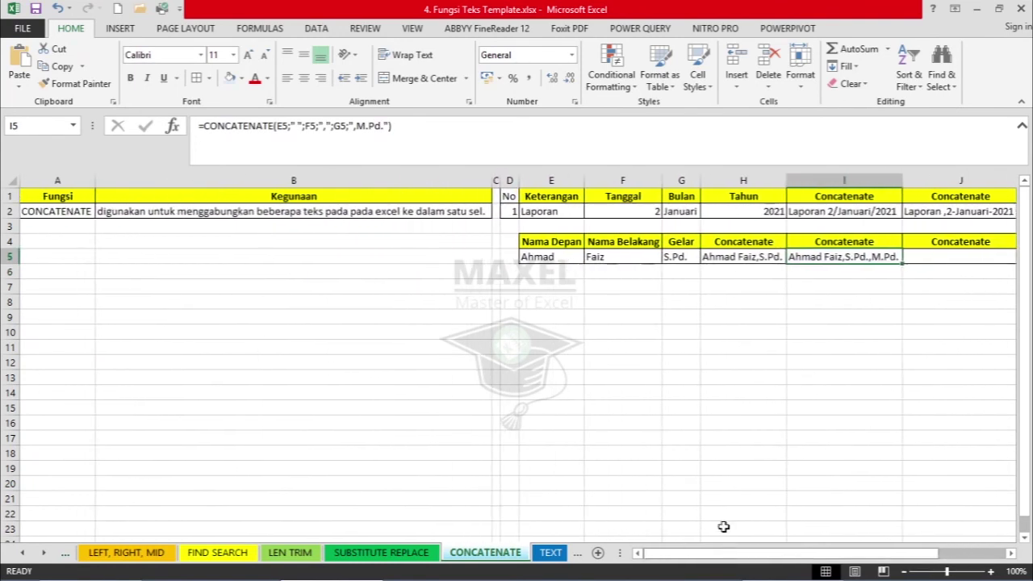
pyautogui.moveTo(811, 567); pyautogui.dragTo(816, 568)
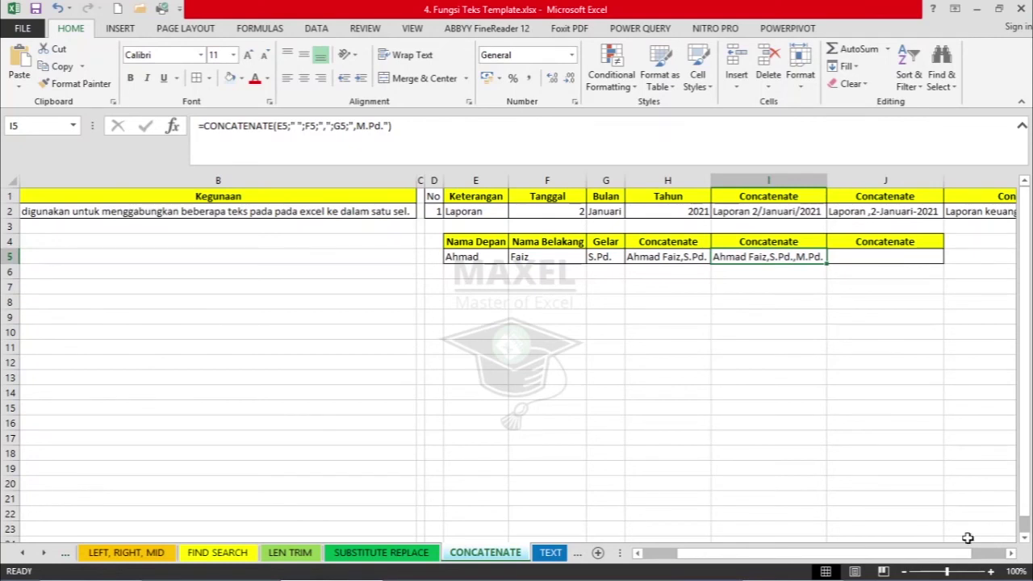
pyautogui.click(1010, 554)
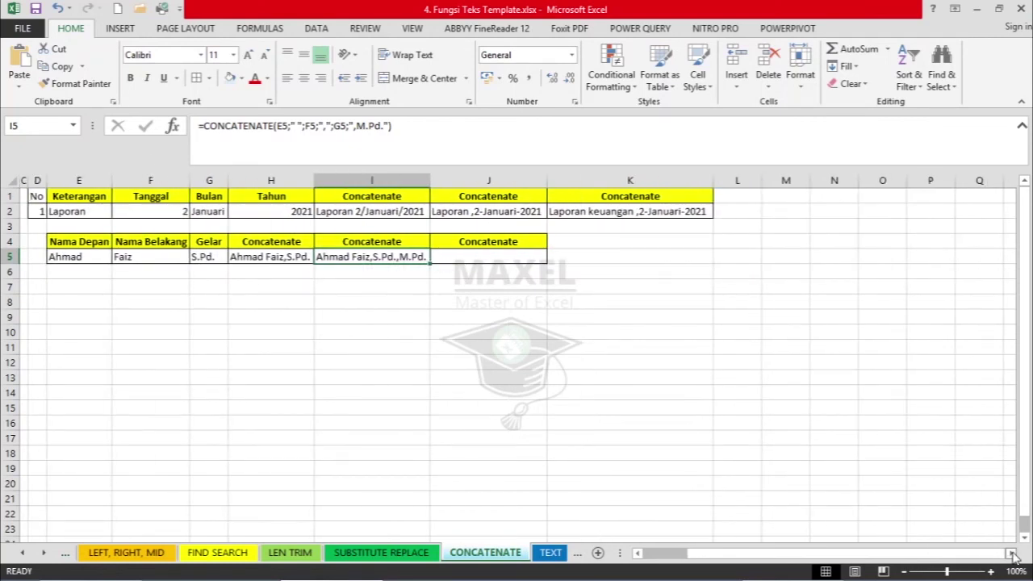